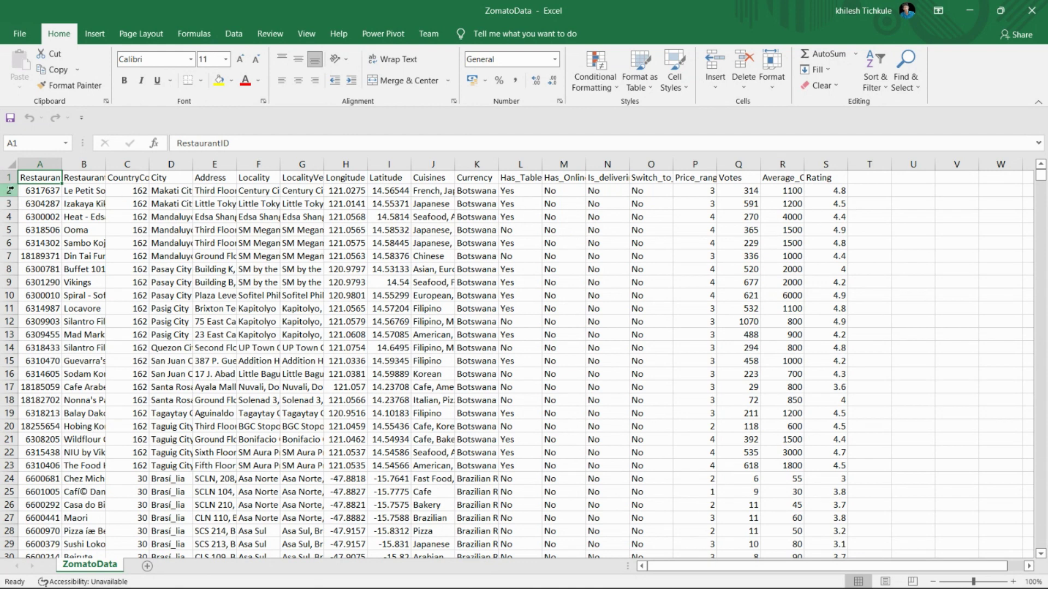
AutoFit the RestaurantID, RestaurantName, CountryCode, LocalityVerbose and Currency columns so their full contents fit
double_click(60, 163)
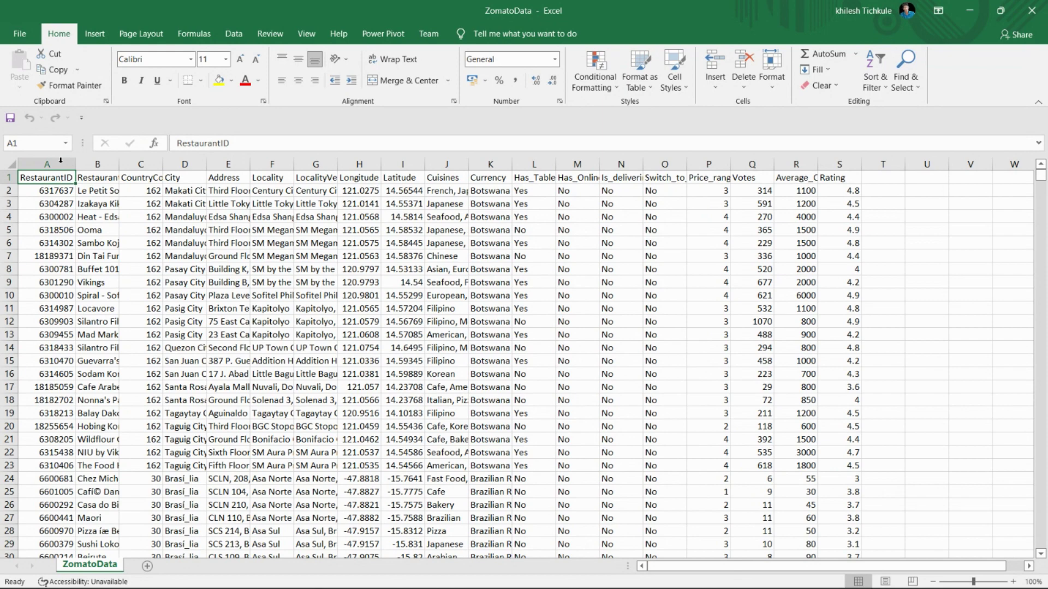
double_click(119, 164)
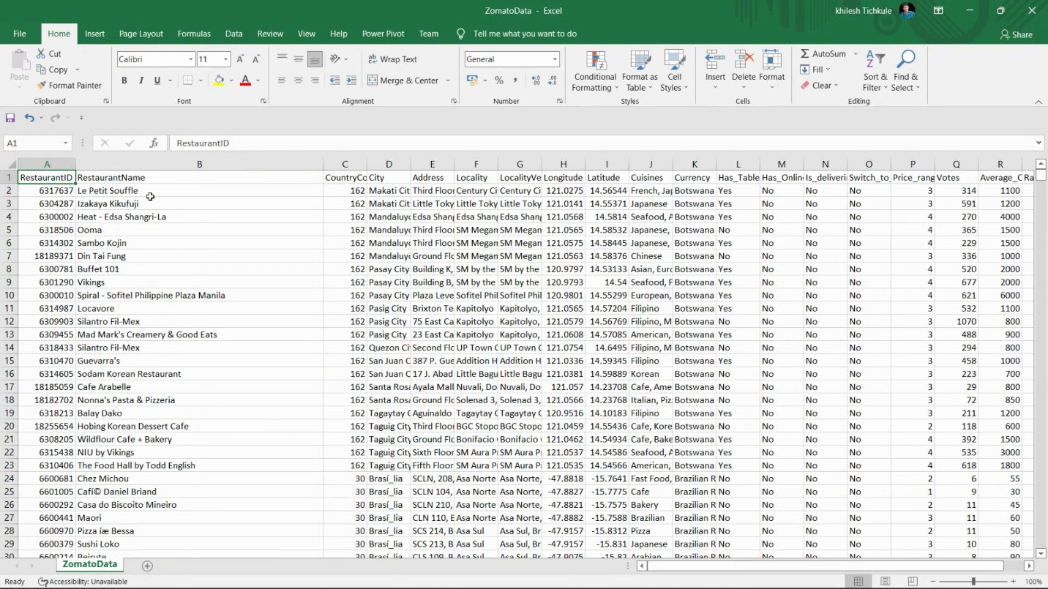
double_click(364, 168)
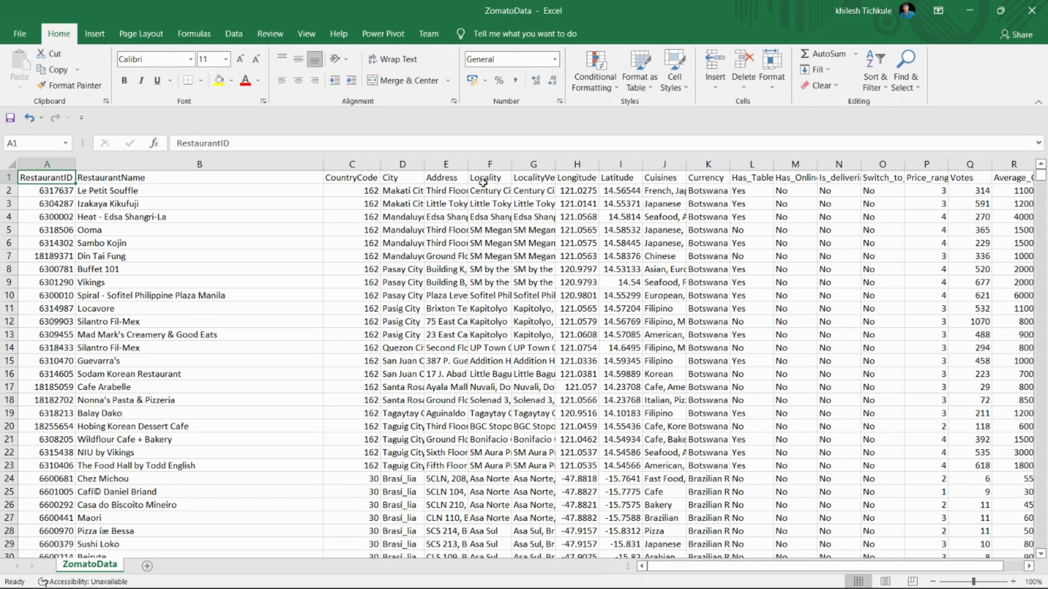
double_click(555, 164)
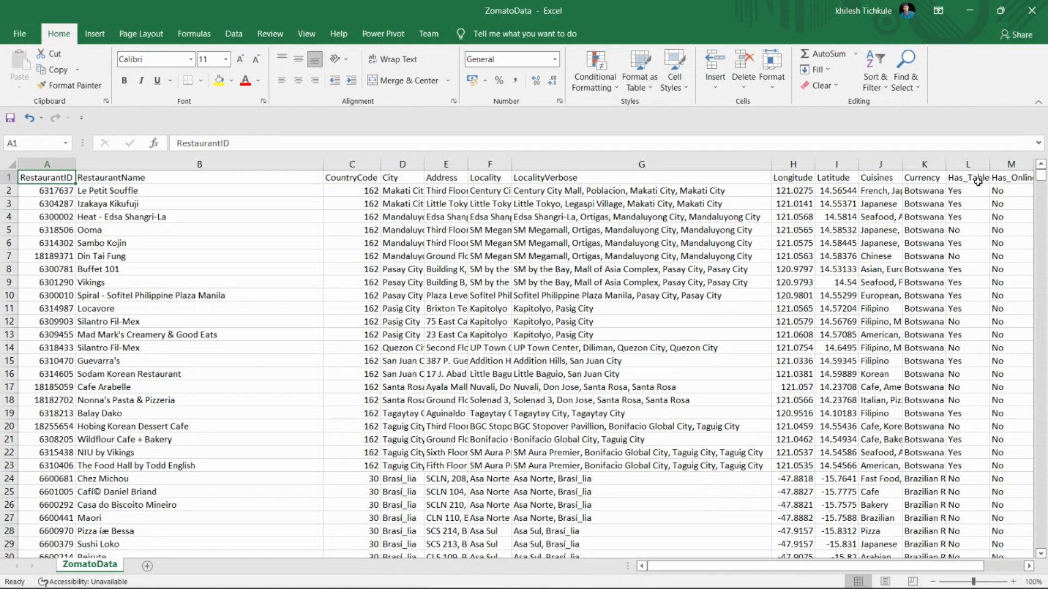
double_click(946, 164)
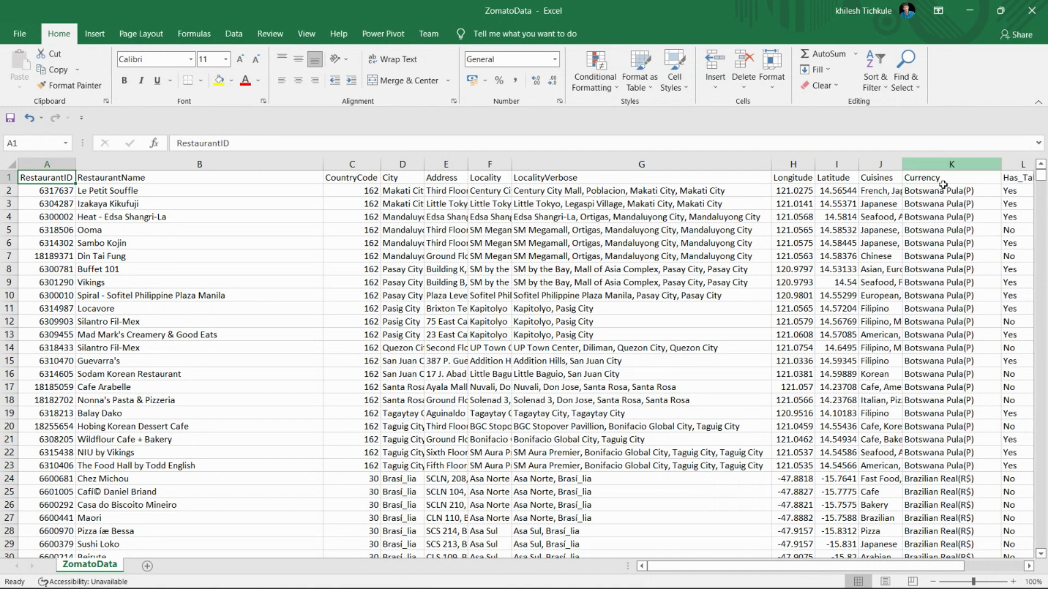
AutoFit the Has_Table_booking, Has_Online_delivery and Is_delivering_now columns to their header text
left_click_drag(770, 569, 798, 565)
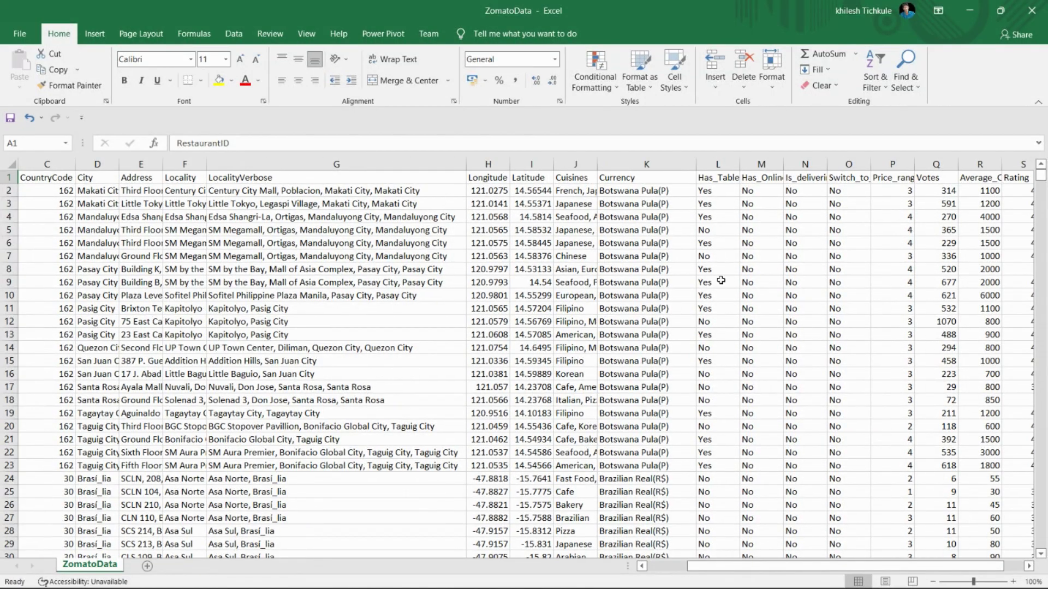
double_click(739, 163)
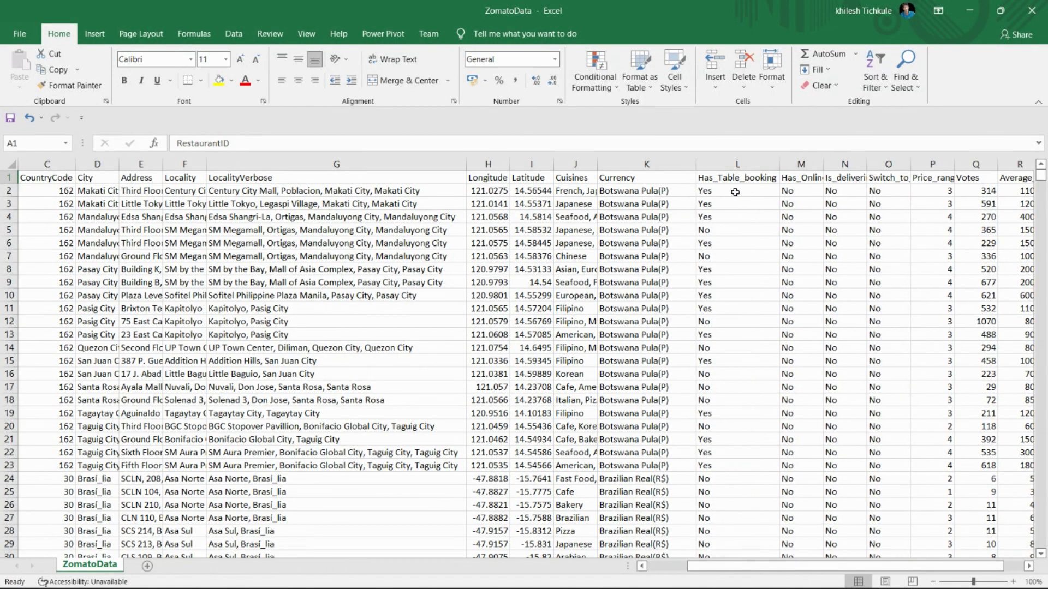
double_click(823, 164)
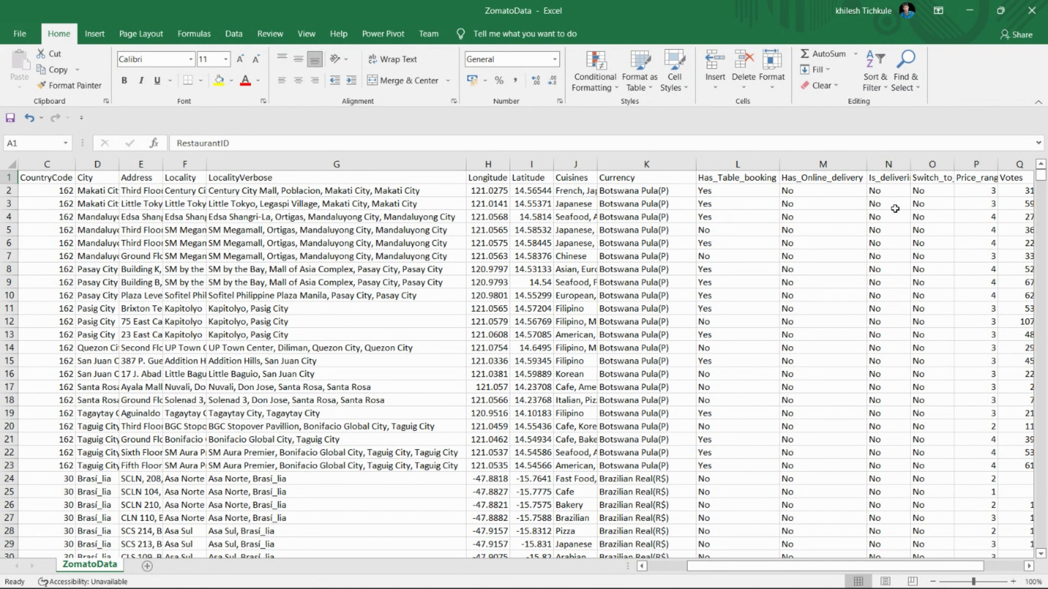
double_click(910, 164)
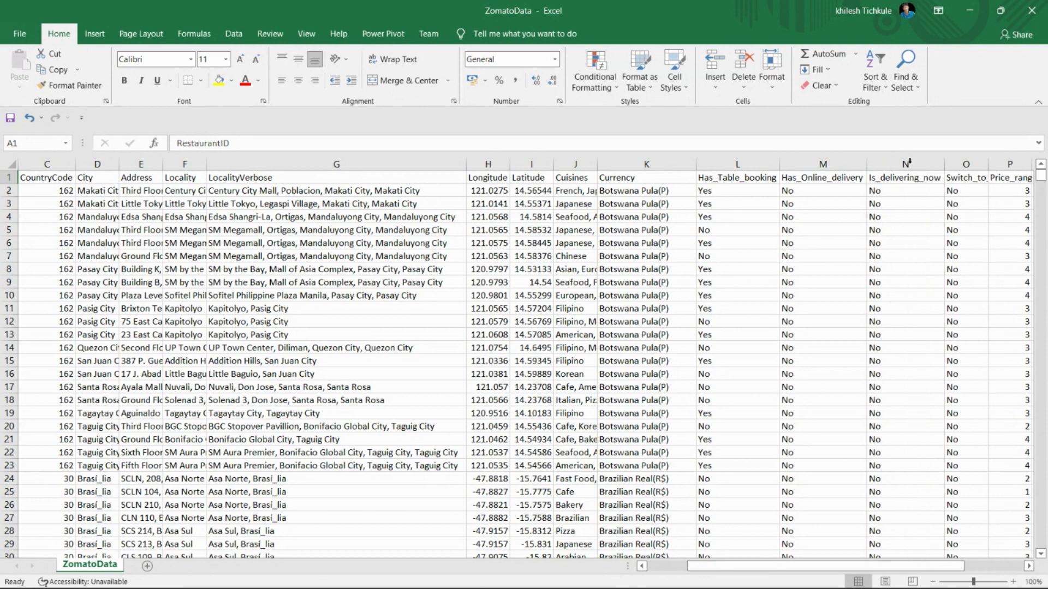
left_click(907, 164)
AutoFit the Switch_to_order_menu, Price_range and Average_Cost_for_two columns to their header text
left_click(964, 178)
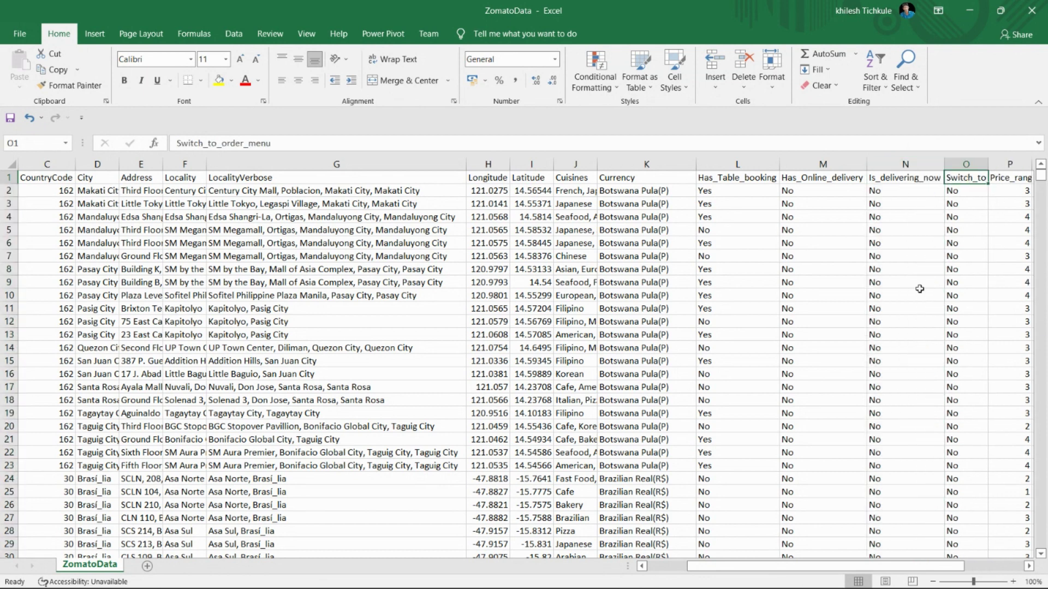
left_click(998, 567)
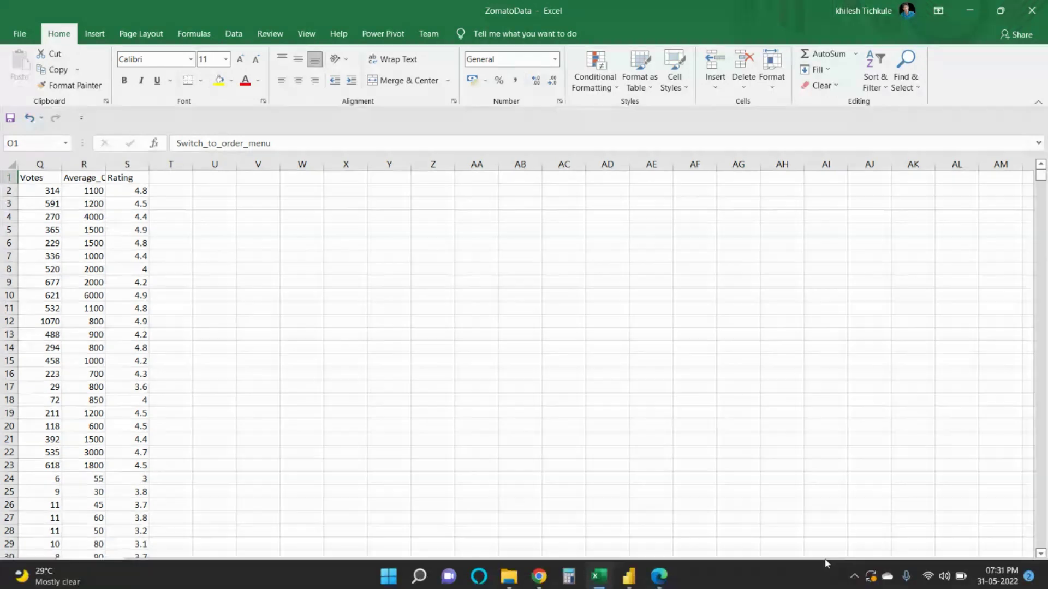
left_click(642, 566)
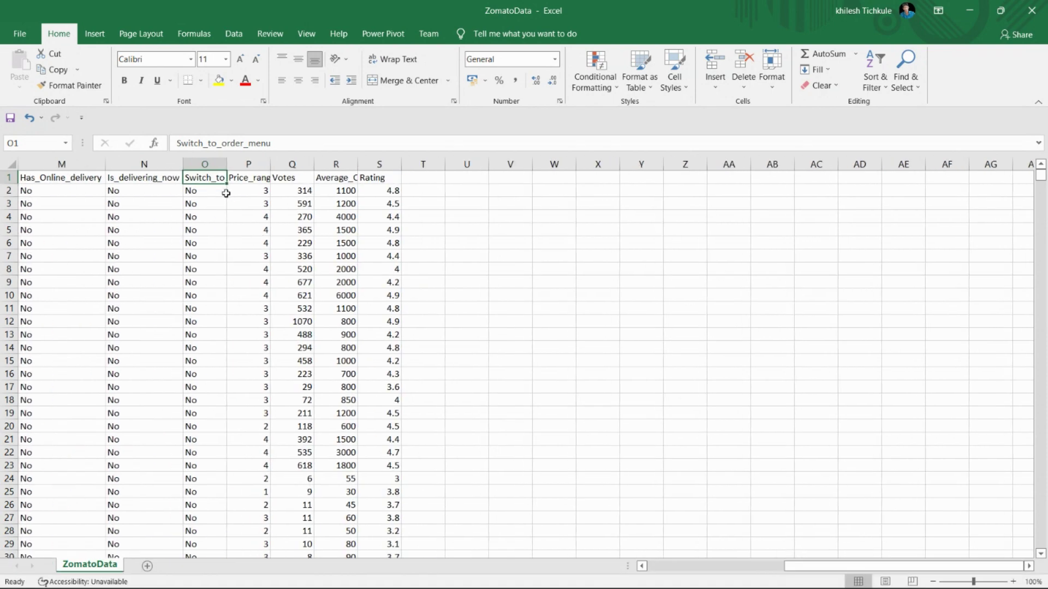
double_click(227, 164)
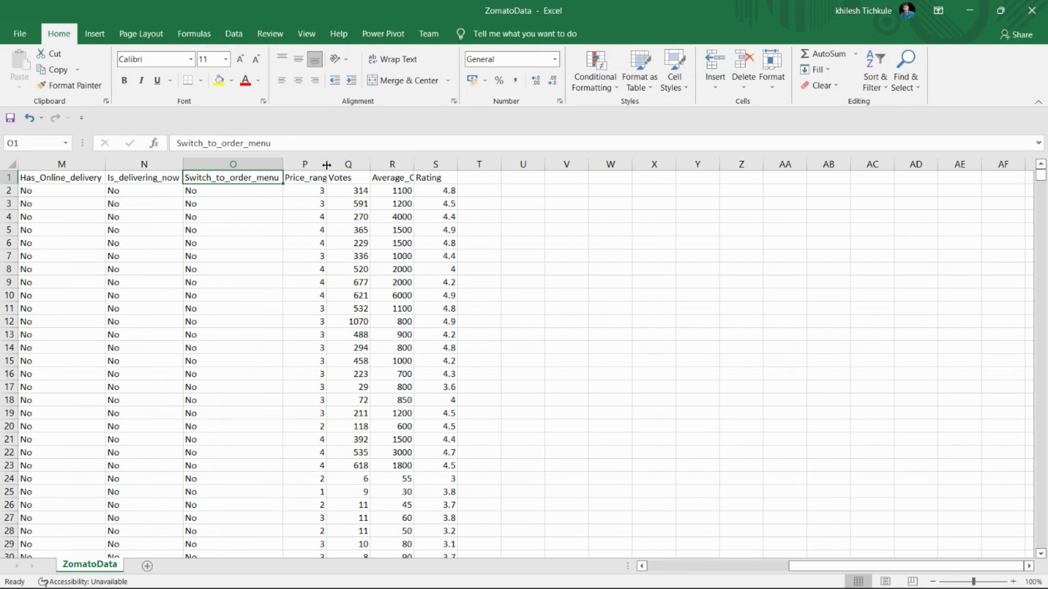
double_click(326, 165)
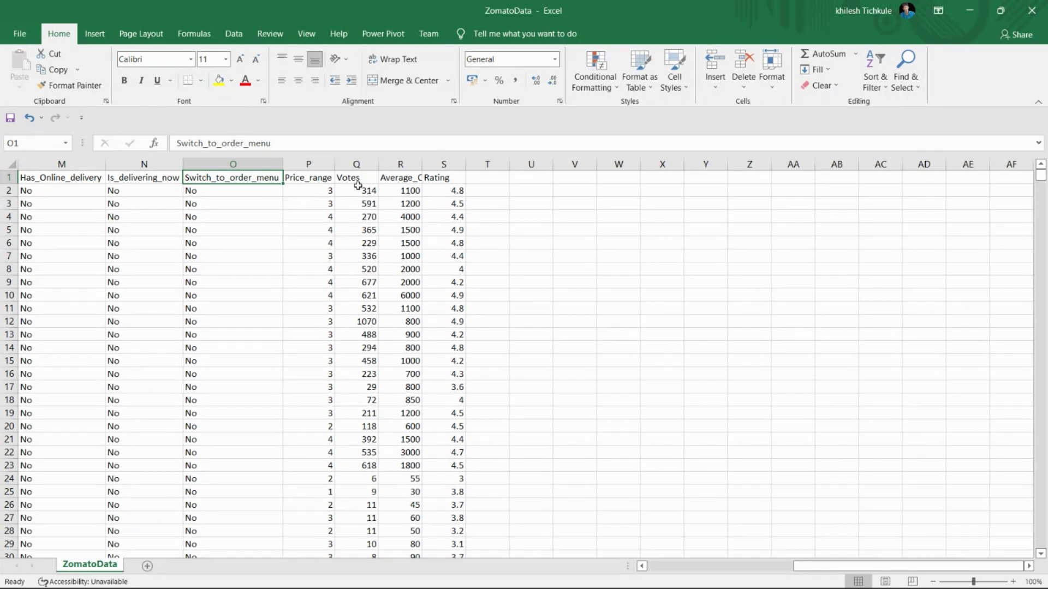
double_click(421, 165)
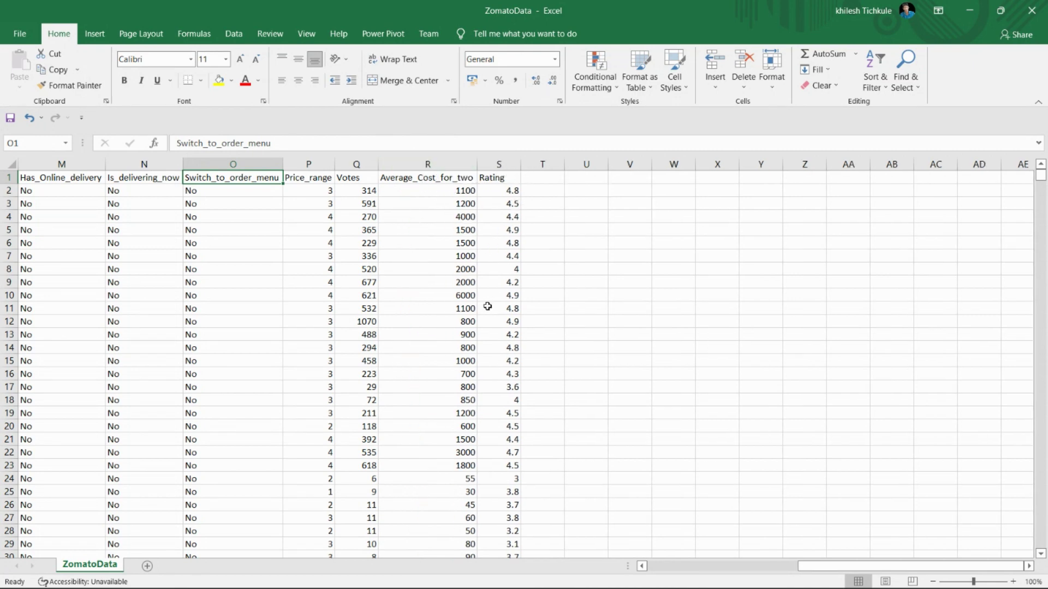
Return to the first columns of the sheet and switch to the Zomato Dashboards report in Power BI Desktop
mouse_move(718, 554)
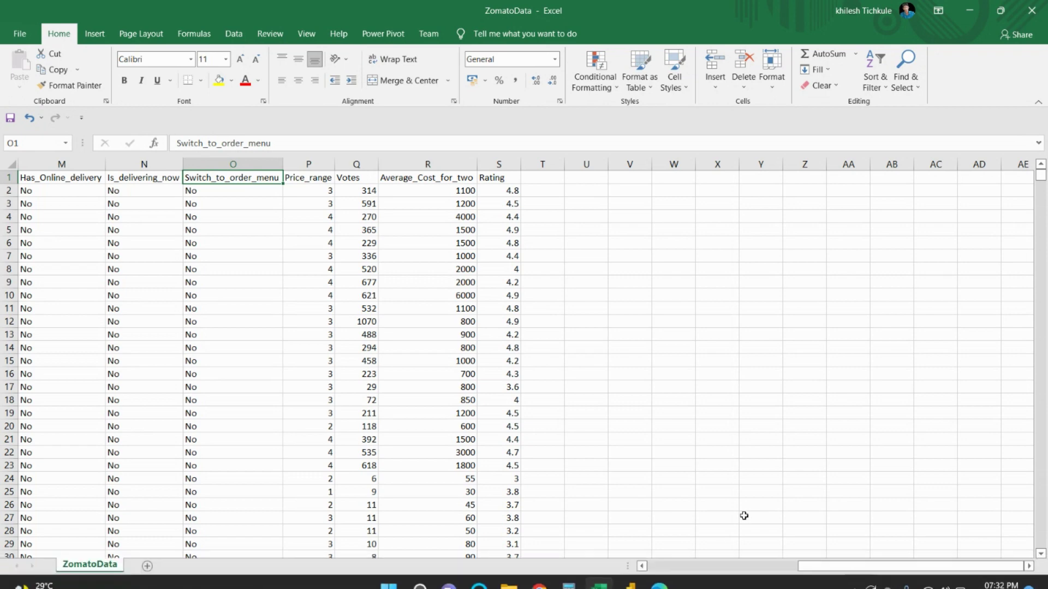
left_click_drag(716, 574, 678, 573)
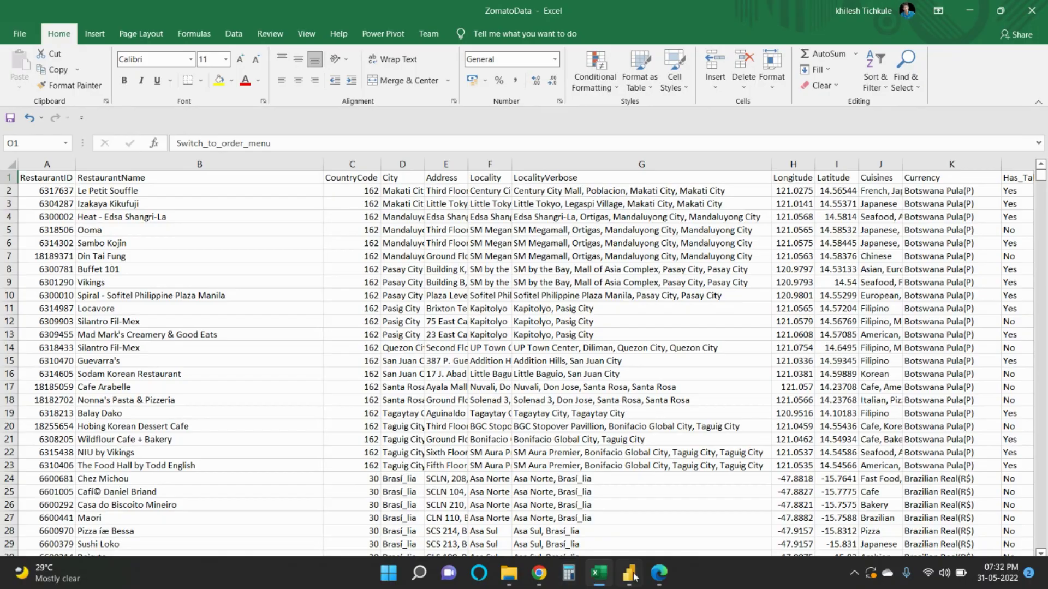
left_click(627, 574)
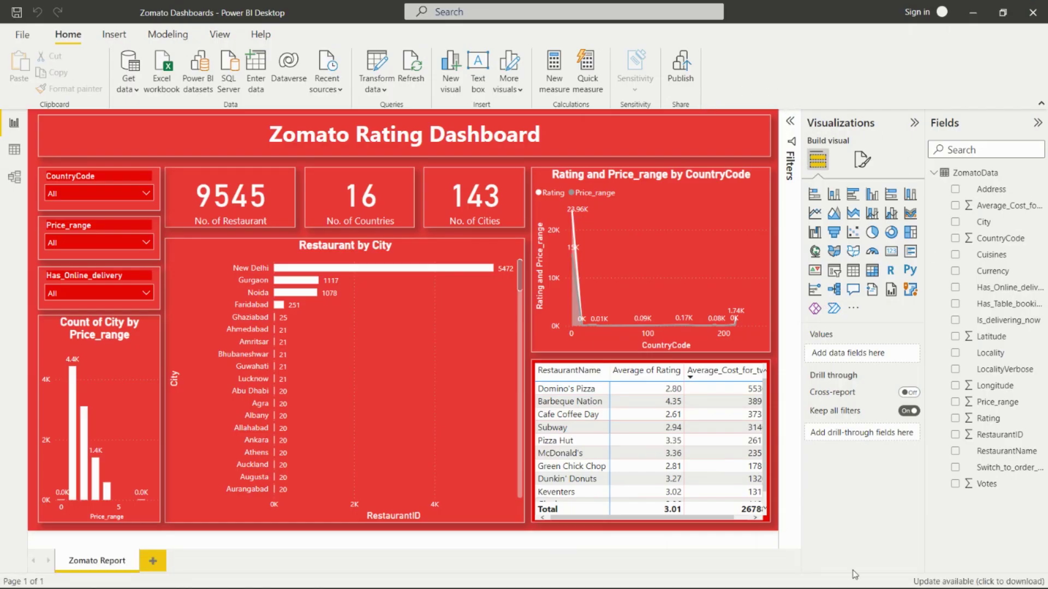
Select the "Zomato Rating Dashboard" title text box and view the elements available for insertion
left_click(134, 134)
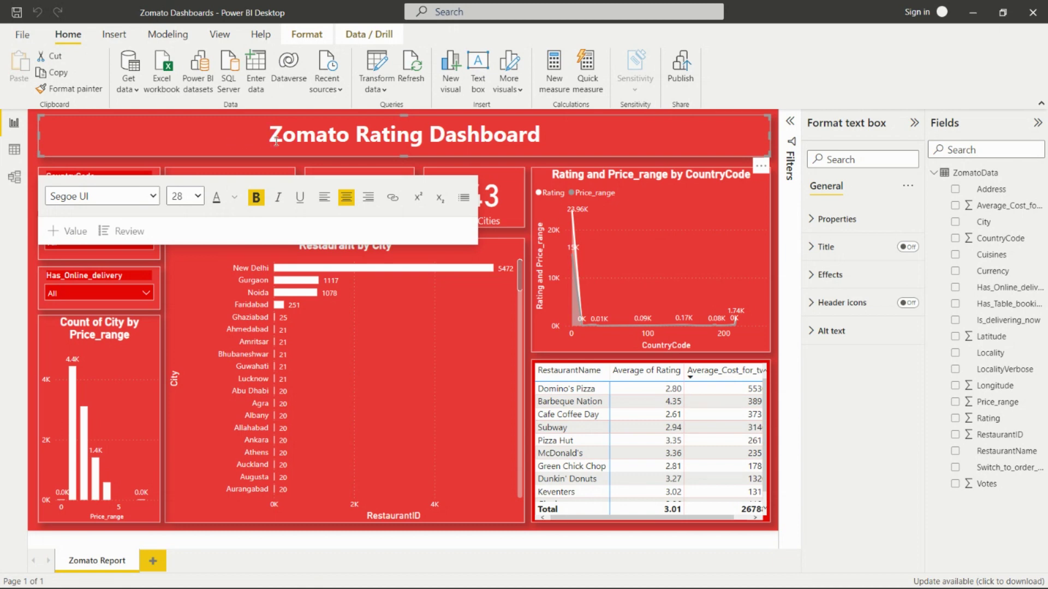
left_click(578, 136)
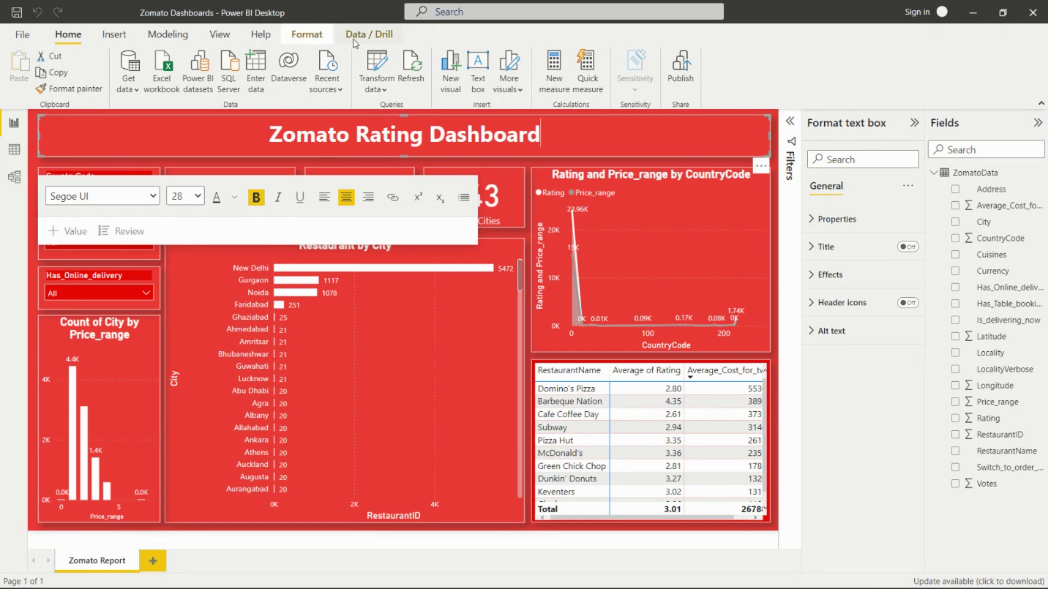
left_click(109, 41)
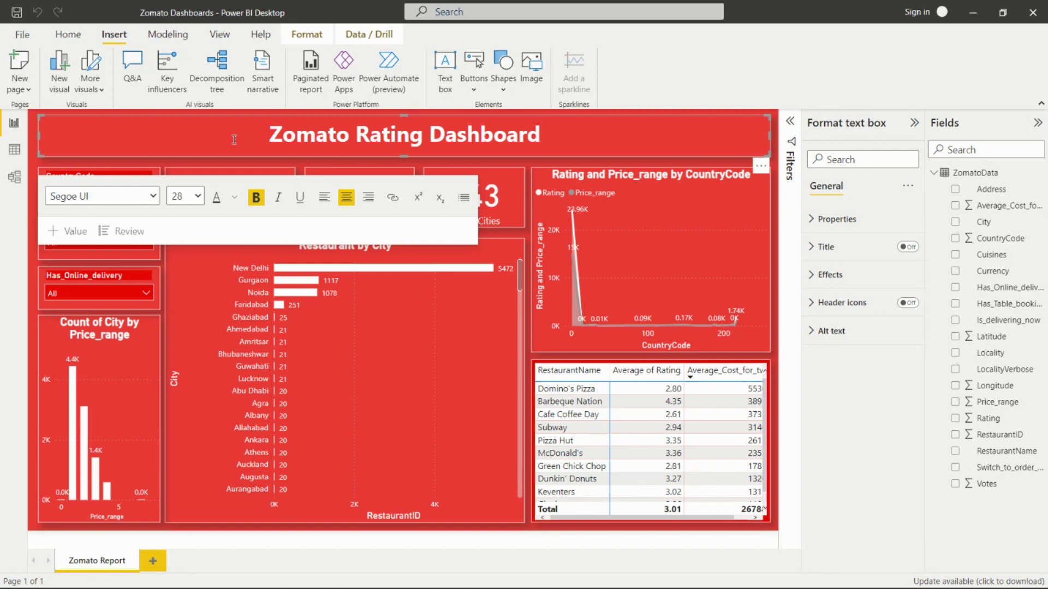
left_click(304, 138)
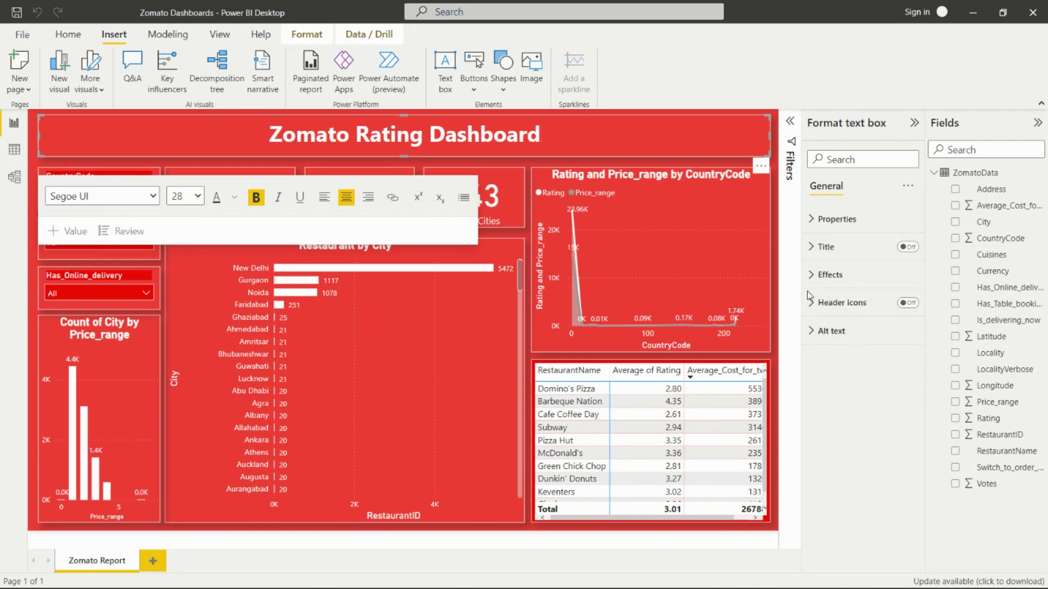
Examine the dashboard title's effects settings, font size choices and font color palette, and deselect the text box
left_click(821, 275)
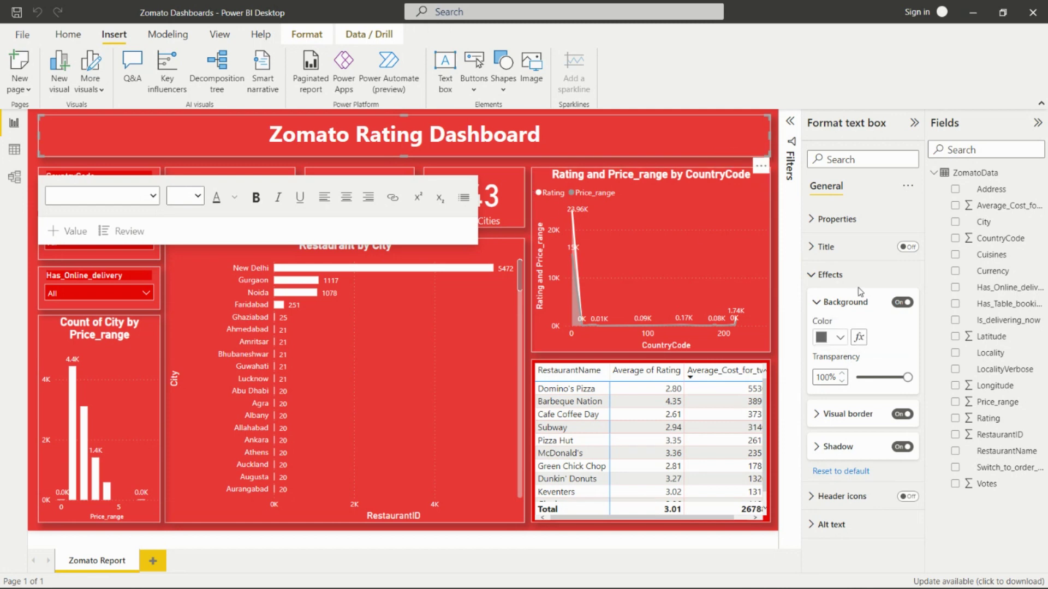
left_click(707, 135)
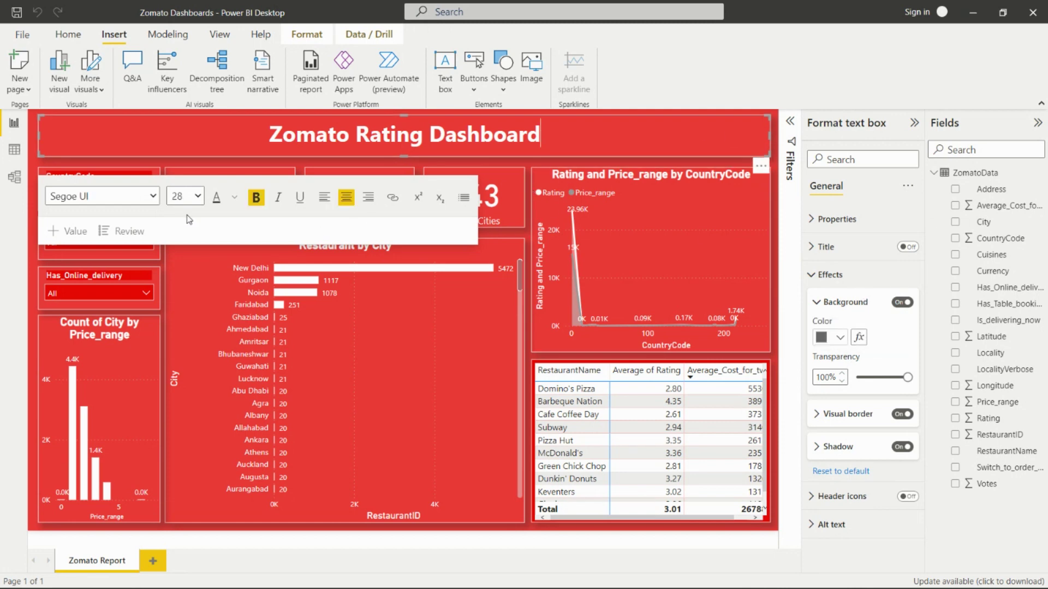
left_click(198, 197)
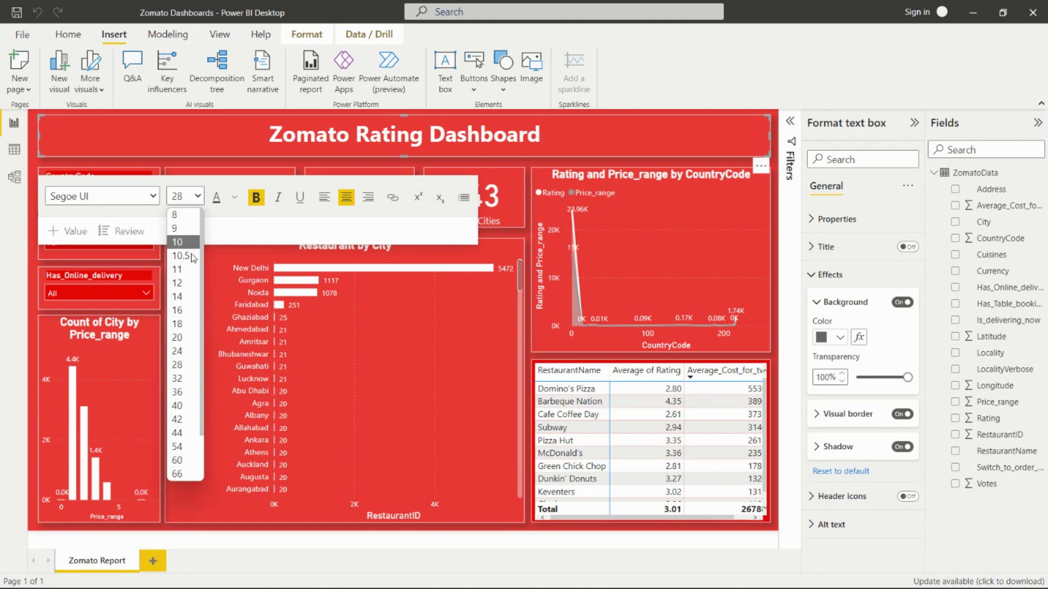
left_click(234, 197)
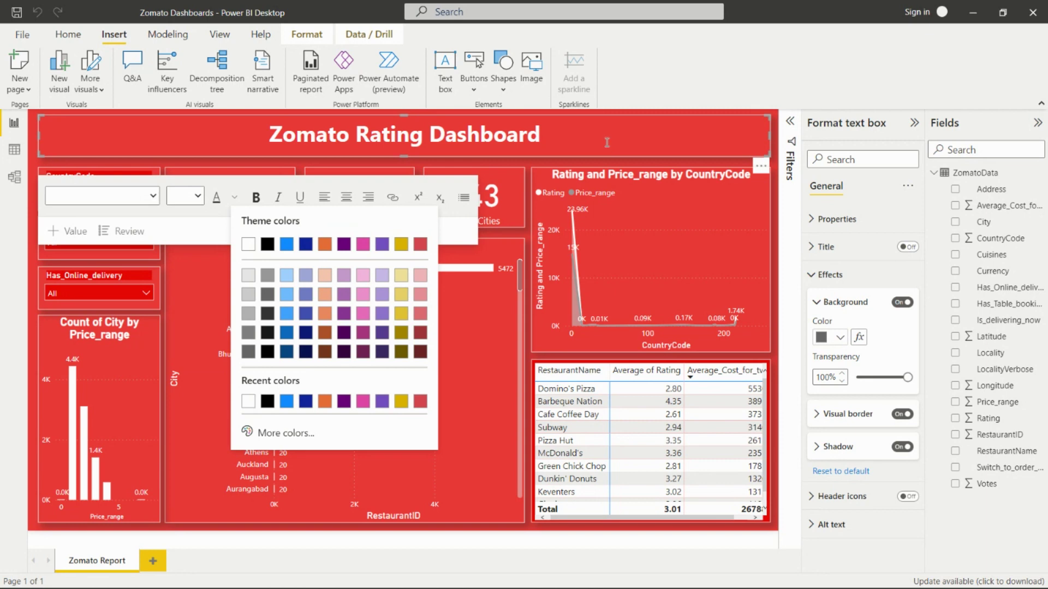
left_click(525, 141)
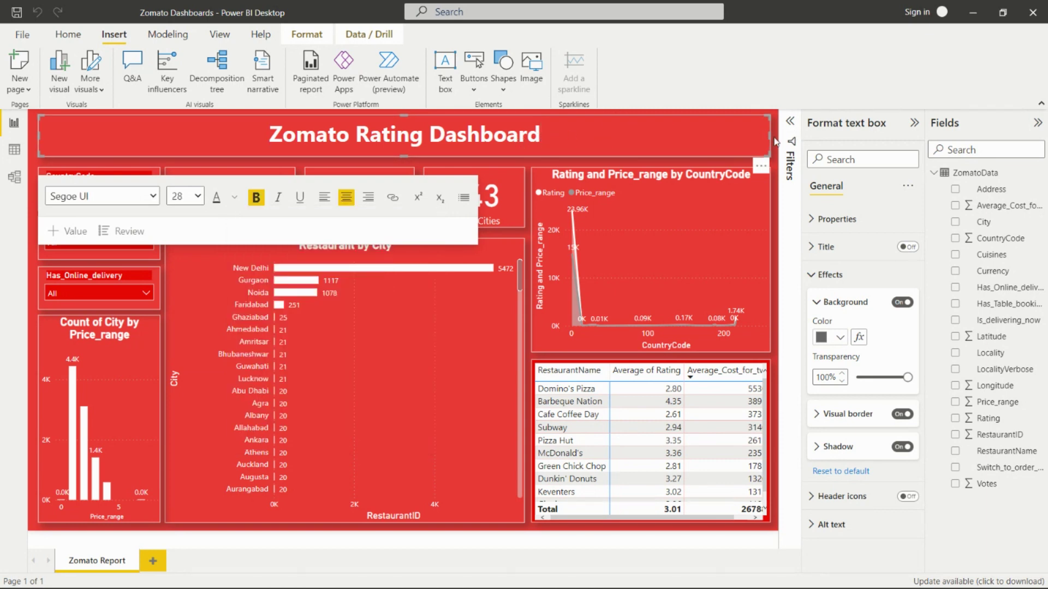
left_click(774, 141)
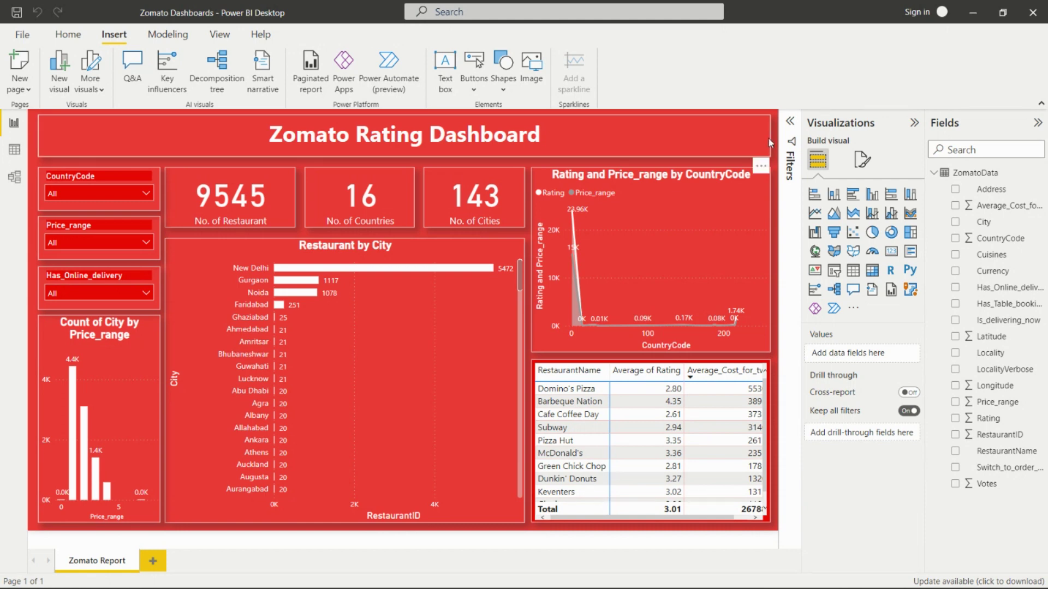
Inspect the title text box's visual border settings and toggle its background off and on again
left_click(601, 137)
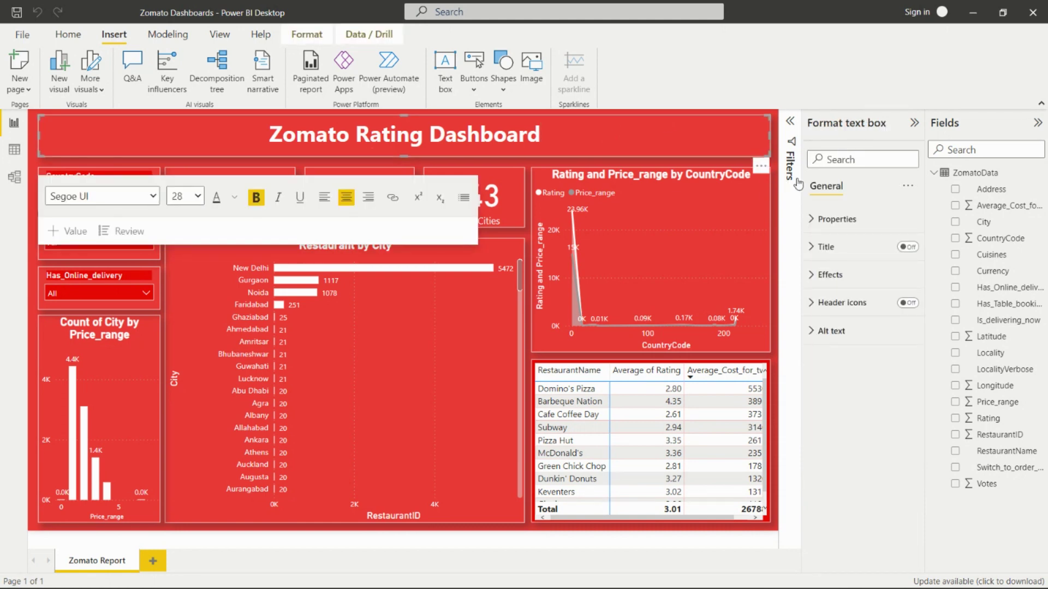
left_click(812, 278)
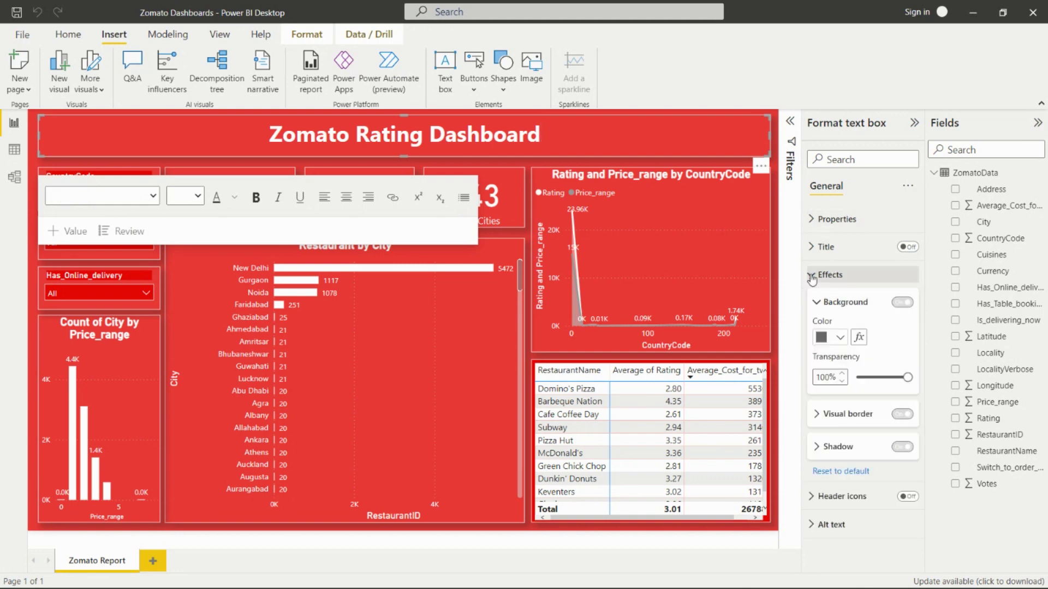
left_click(817, 416)
left_click(817, 416)
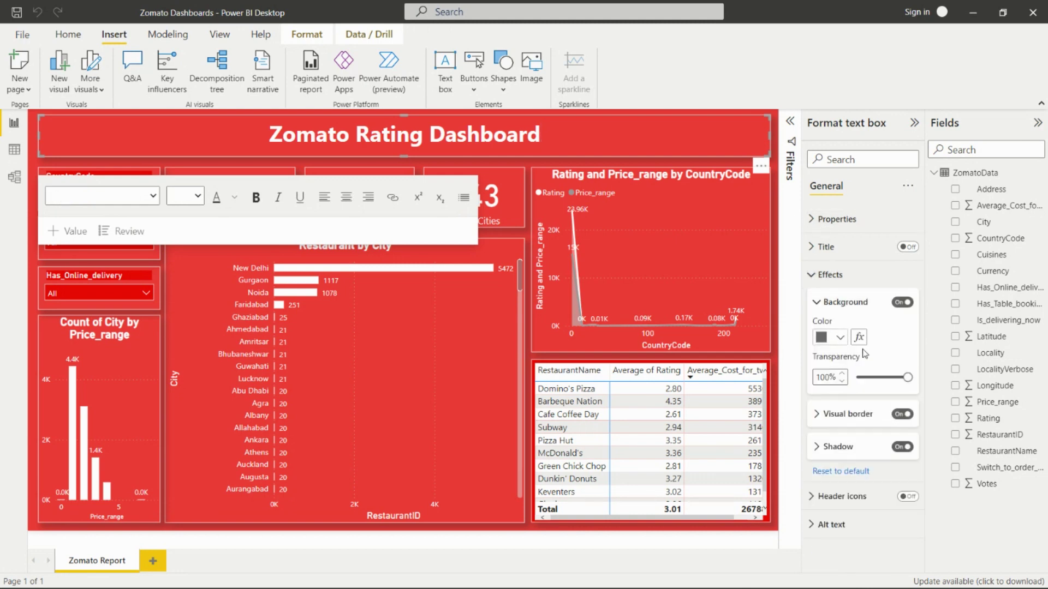
left_click(902, 303)
left_click(898, 304)
Examine the title text box's size, position, title and visual border settings
left_click(811, 221)
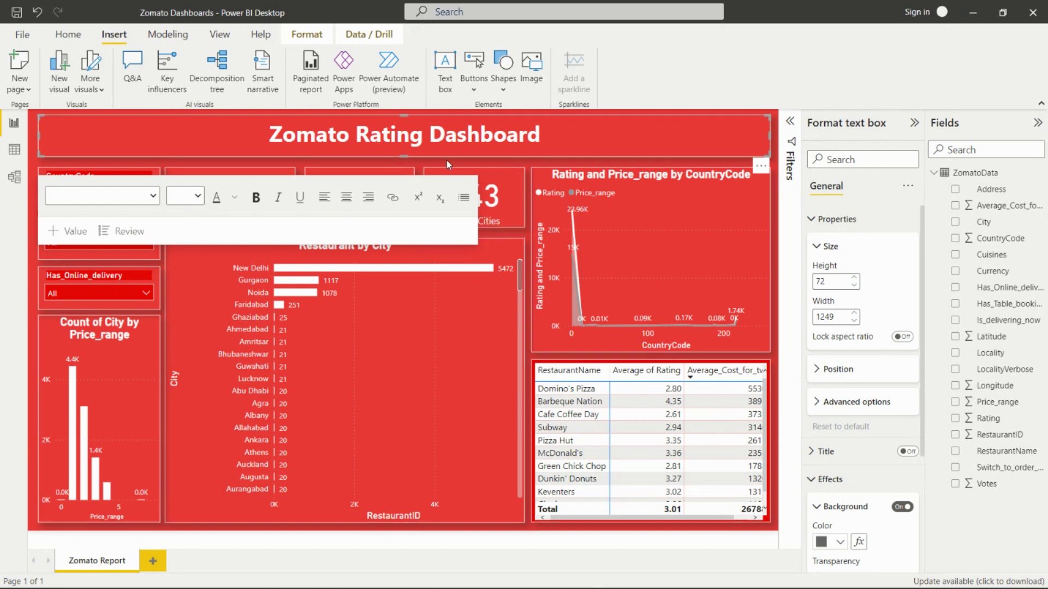
left_click(817, 370)
left_click(817, 370)
scroll(849, 382, "down", 2)
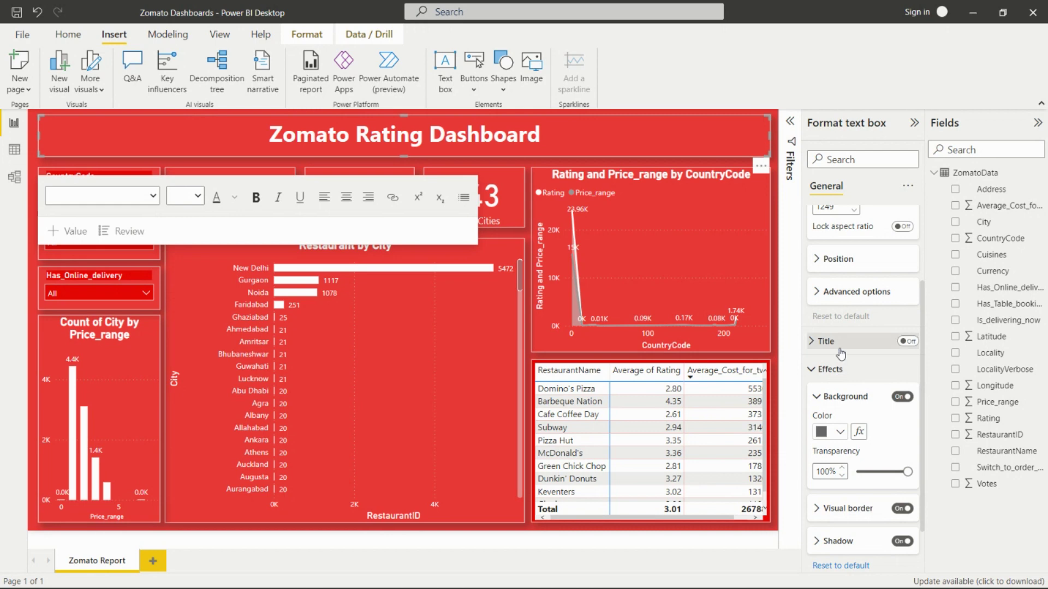
left_click(813, 342)
left_click(815, 344)
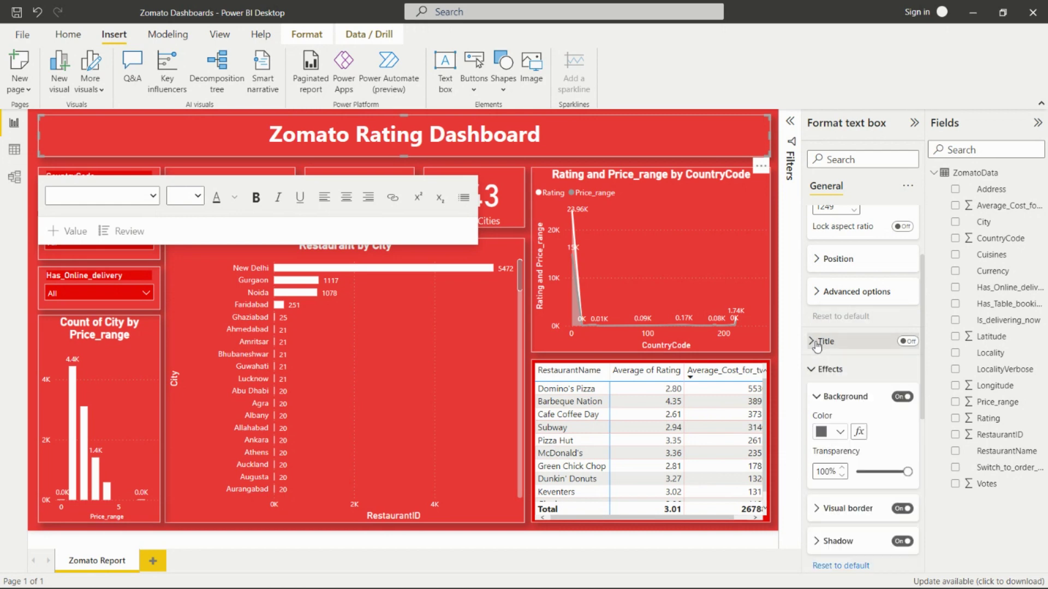
scroll(816, 345, "down", 2)
left_click(817, 457)
left_click(818, 453)
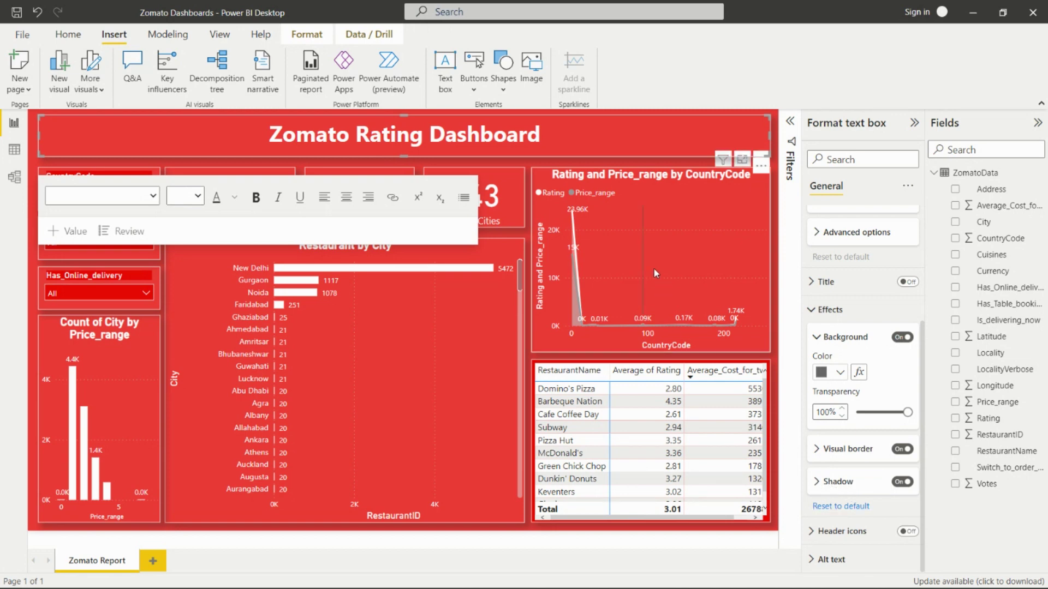
Deselect the title and inspect the fields behind the CountryCode, Price_range and Has_Online_delivery slicers
left_click(542, 165)
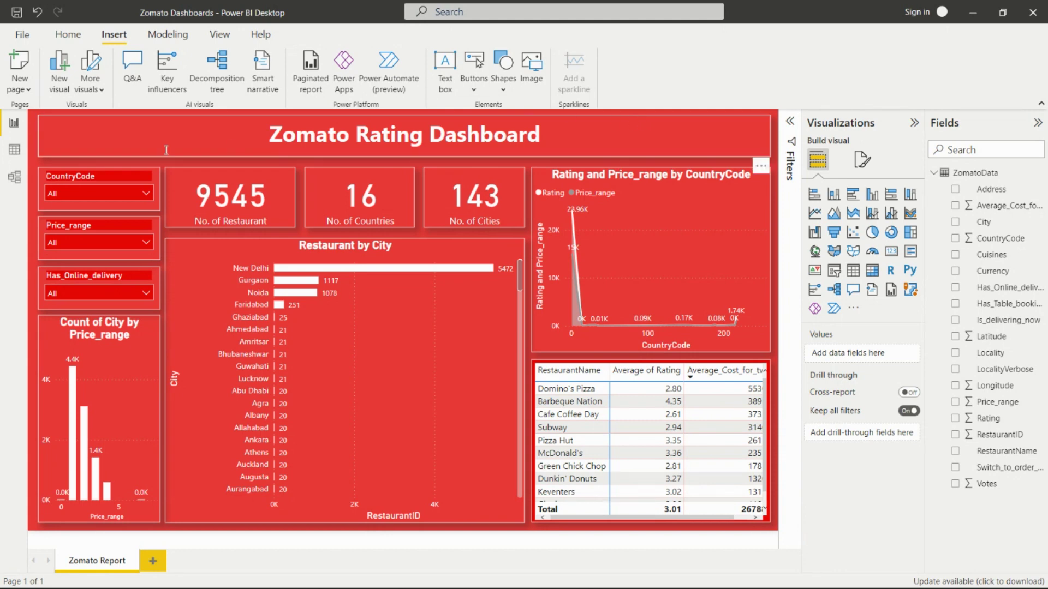
left_click(158, 200)
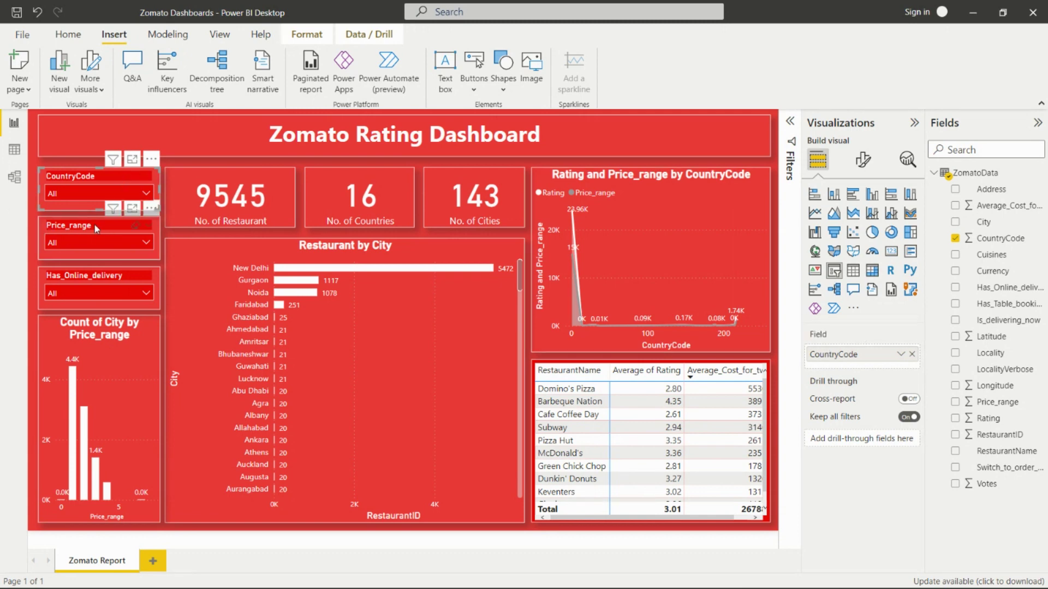
left_click(47, 230)
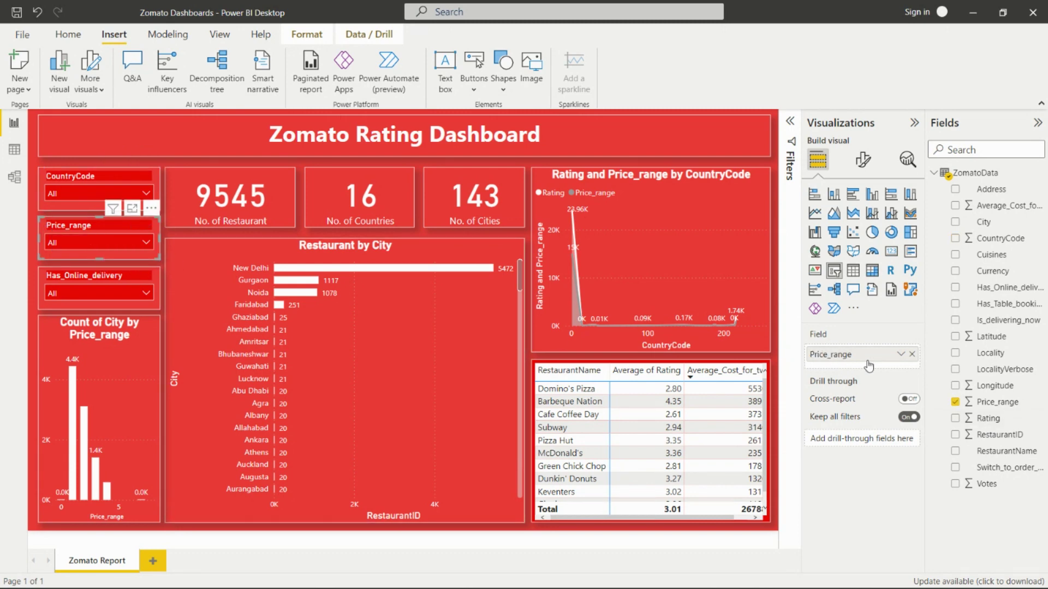
left_click(63, 287)
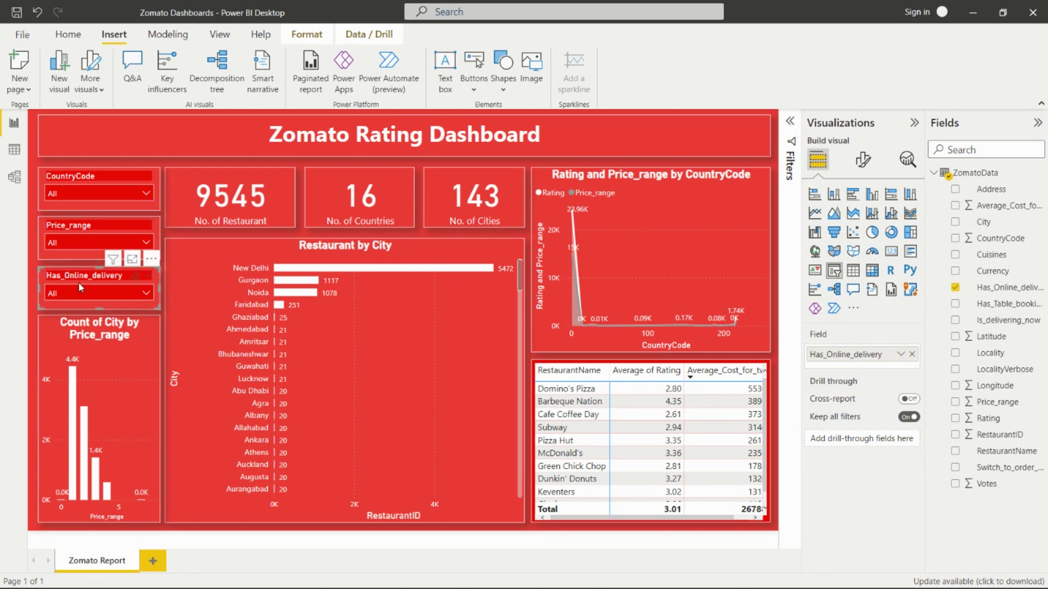
Filter the dashboard to CountryCode 14, Price_range 2 and Has_Online_delivery No using the three slicers
left_click(148, 194)
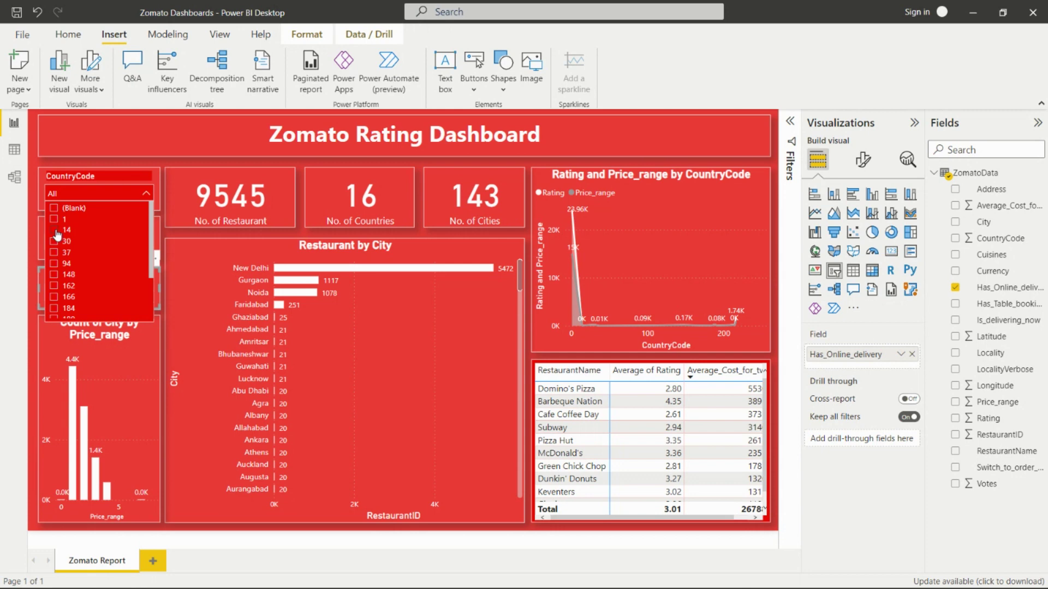
left_click(54, 231)
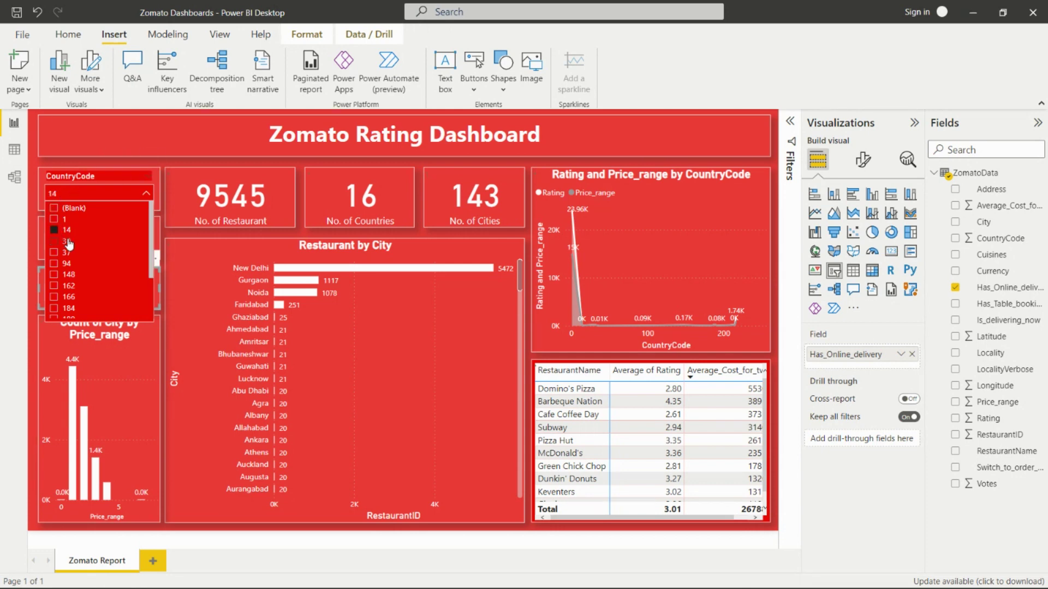
left_click(32, 189)
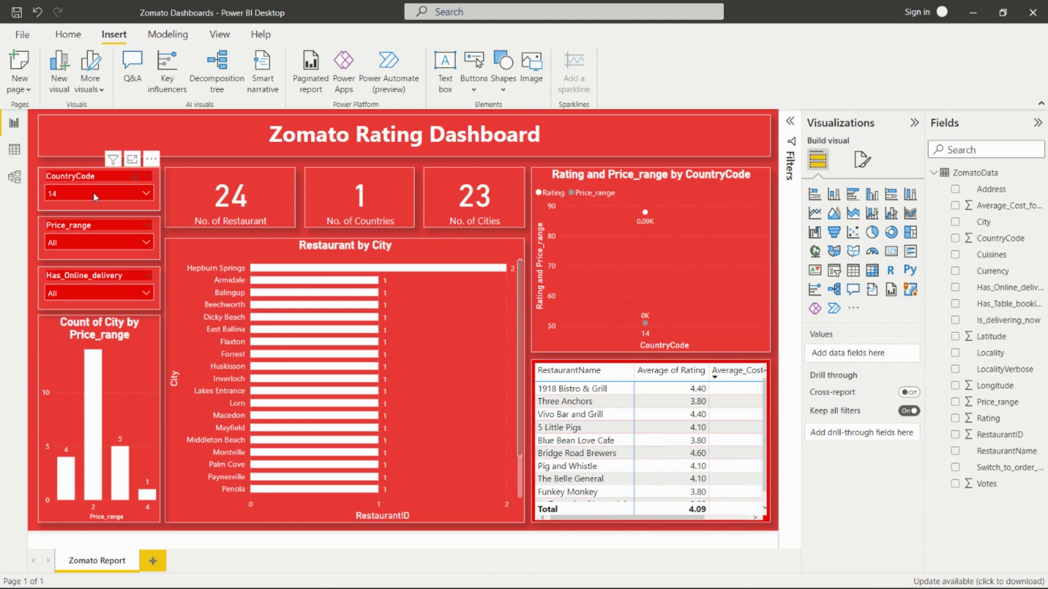
left_click(110, 244)
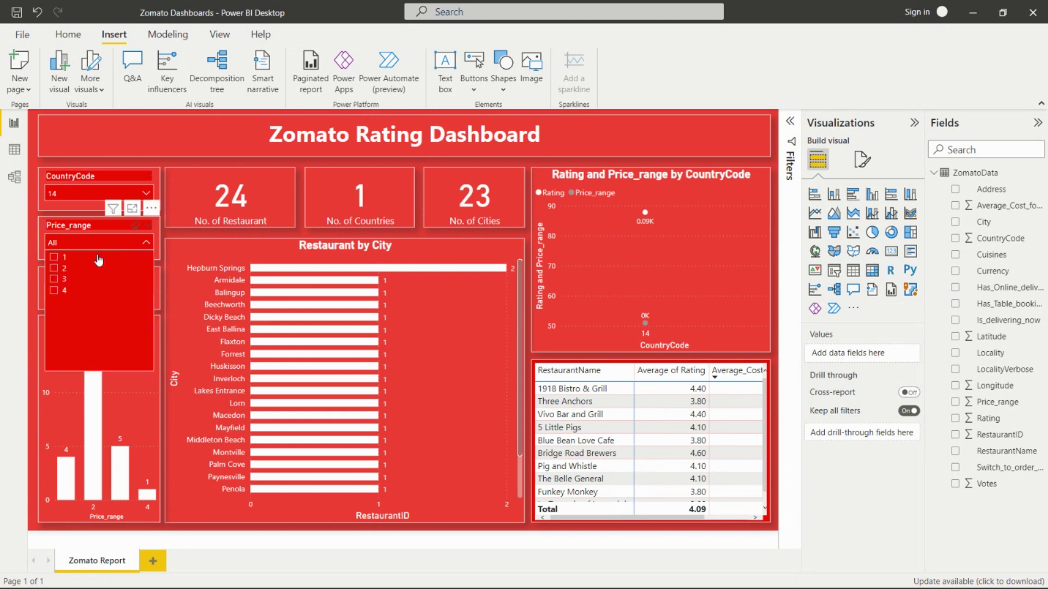
left_click(53, 269)
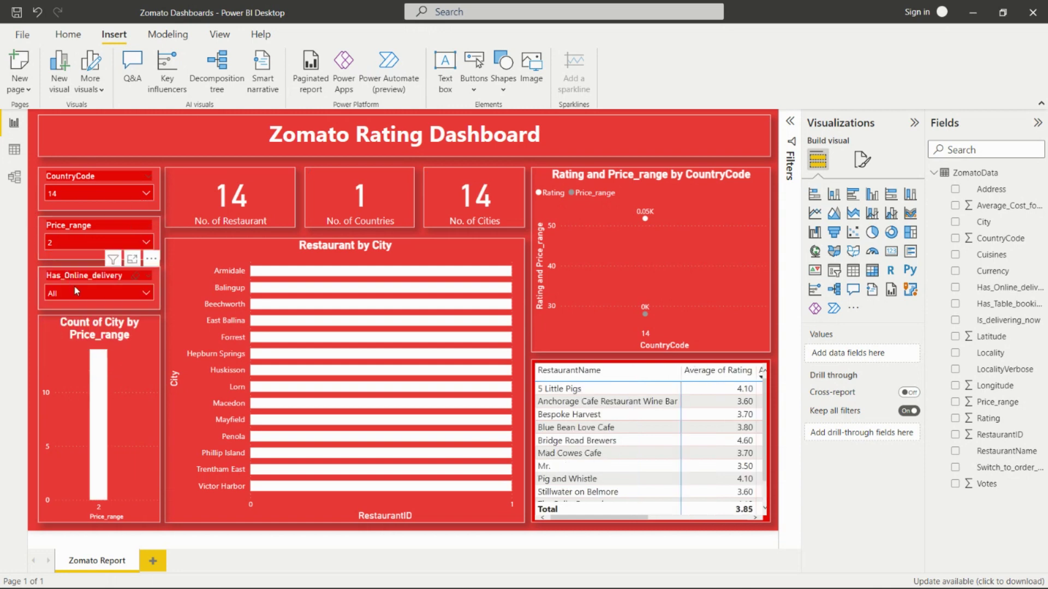
left_click(84, 294)
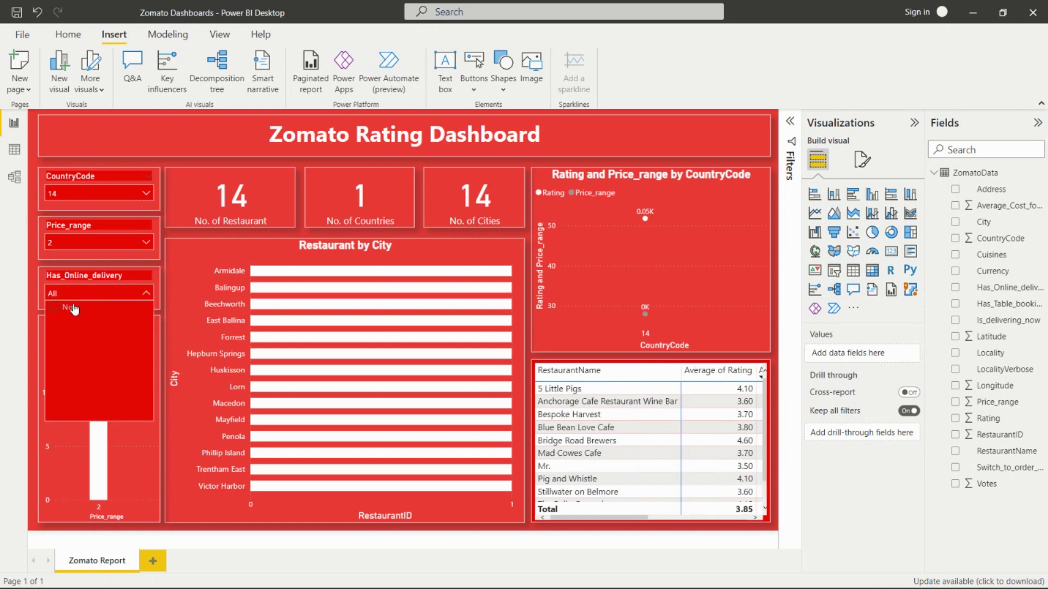
left_click(63, 316)
left_click(31, 253)
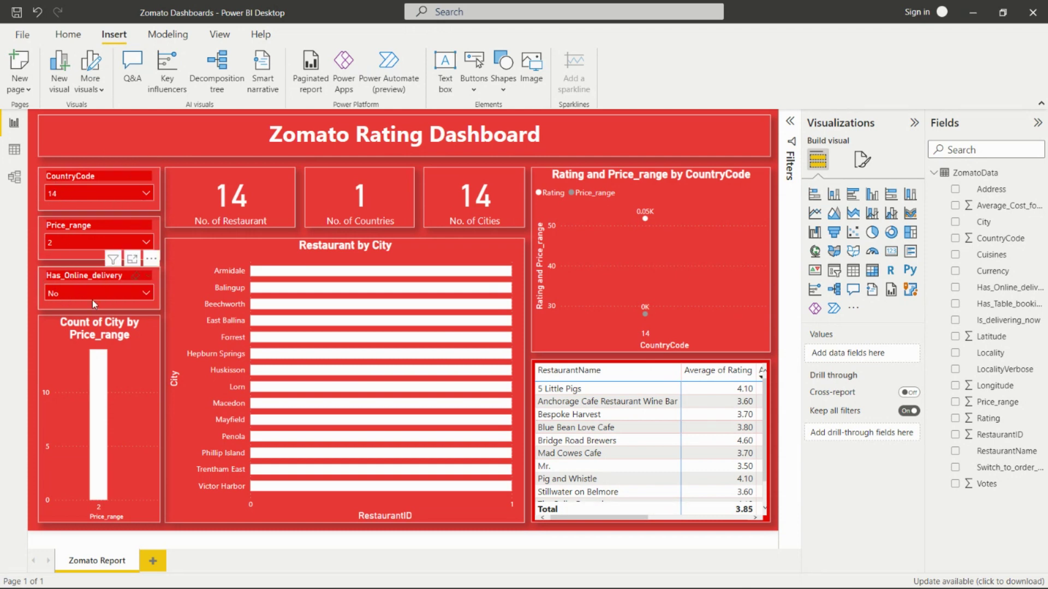
Clear the selections in the Has_Online_delivery, Price_range and CountryCode slicers
left_click(137, 278)
left_click(136, 225)
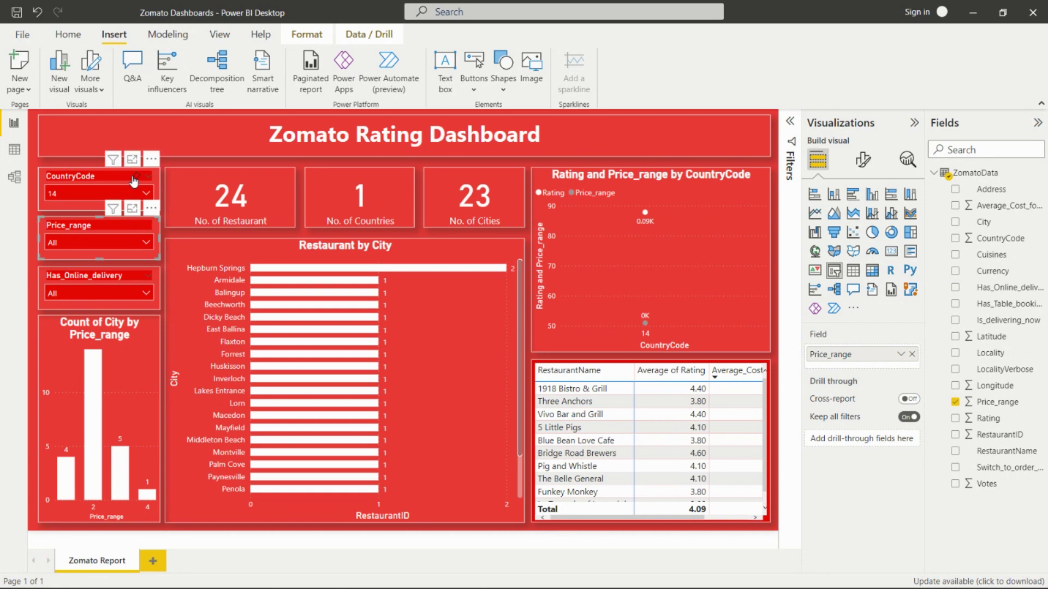
left_click(136, 176)
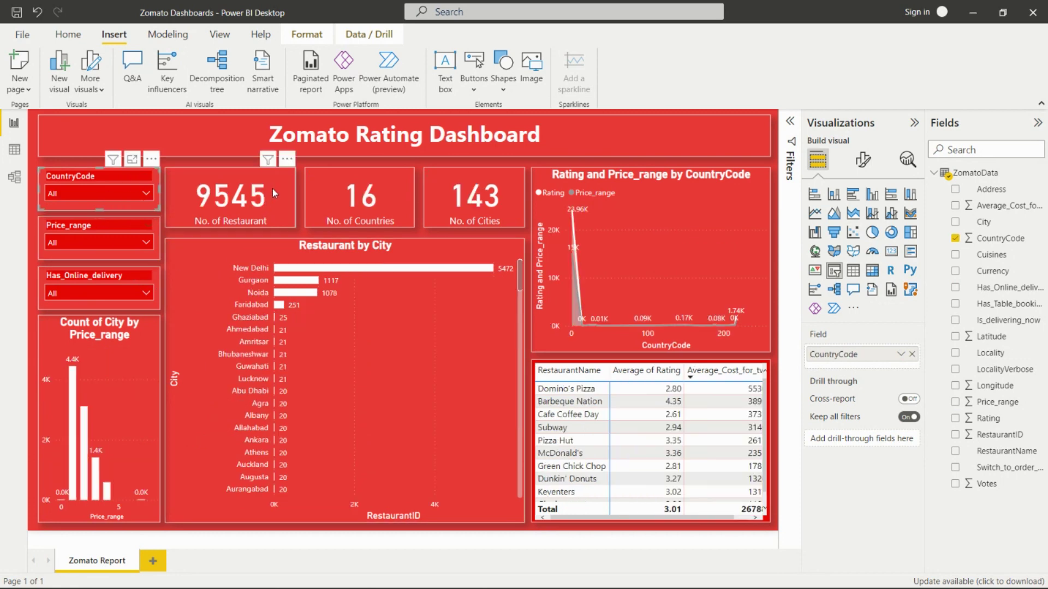
Examine the fields and custom labels used by the No. of Restaurant, No. of Countries and No. of Cities cards
left_click(273, 188)
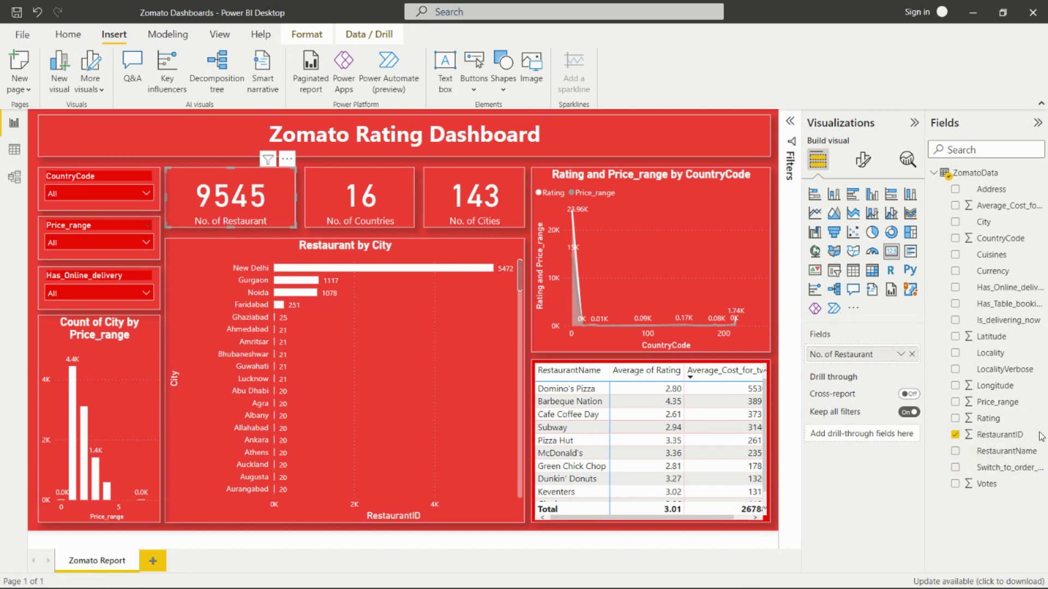
double_click(867, 356)
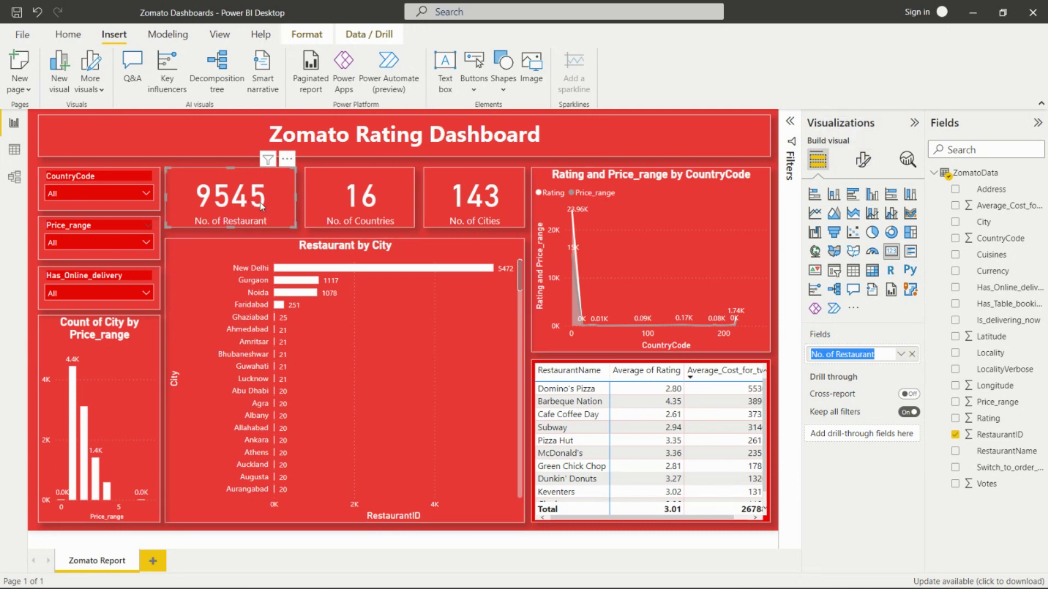
left_click(336, 198)
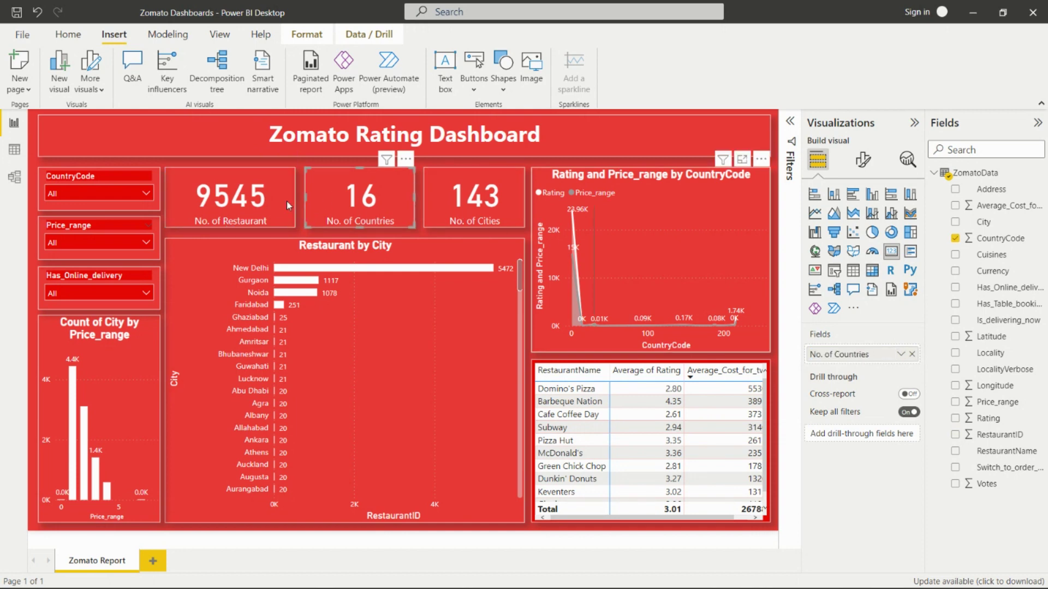
left_click(475, 200)
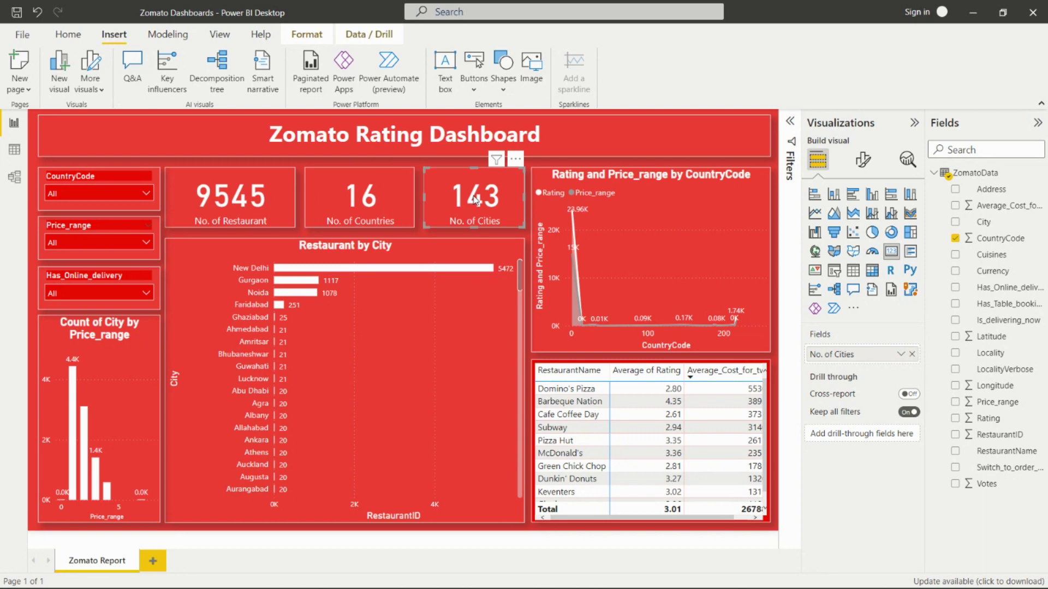
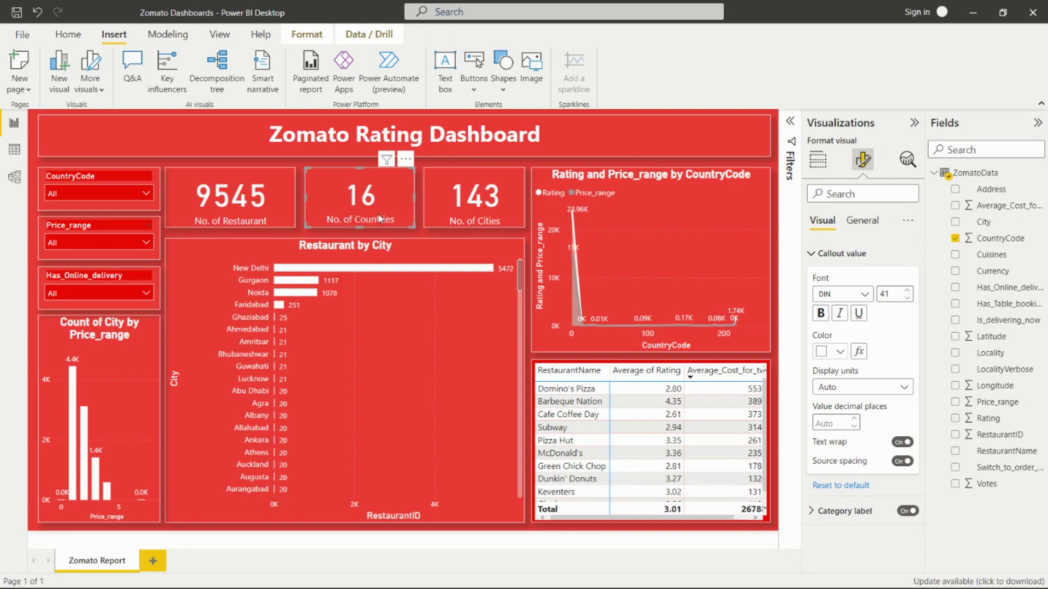
Increase the callout value's font size on the No. of Countries card by a few points
left_click(907, 290)
left_click(906, 291)
left_click(907, 291)
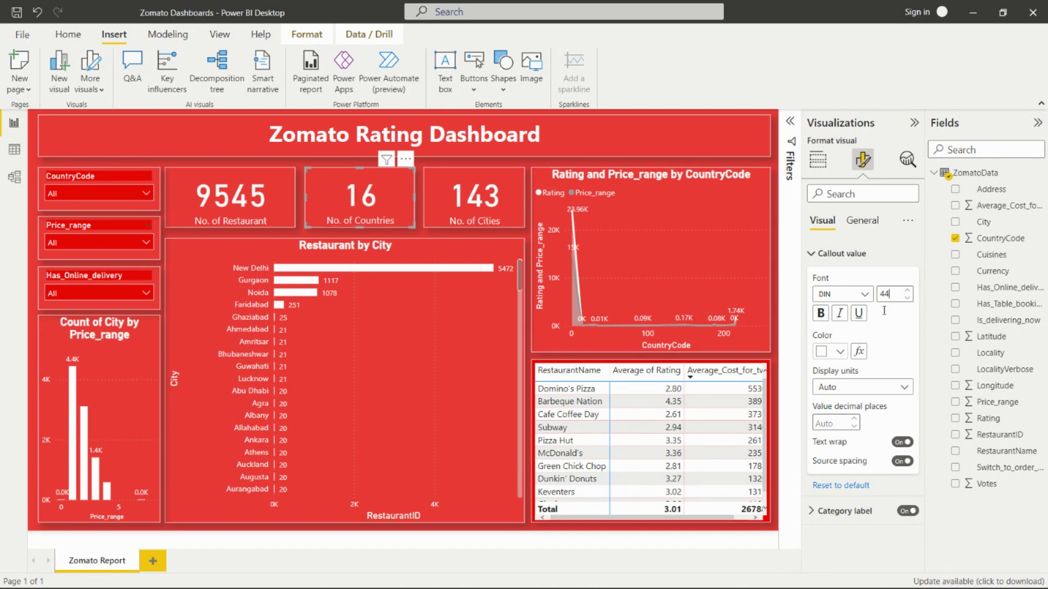
left_click(907, 291)
Inspect the No. of Countries card's category label settings and toggle the label off and on again twice
left_click(824, 512)
scroll(868, 481, "down", 1)
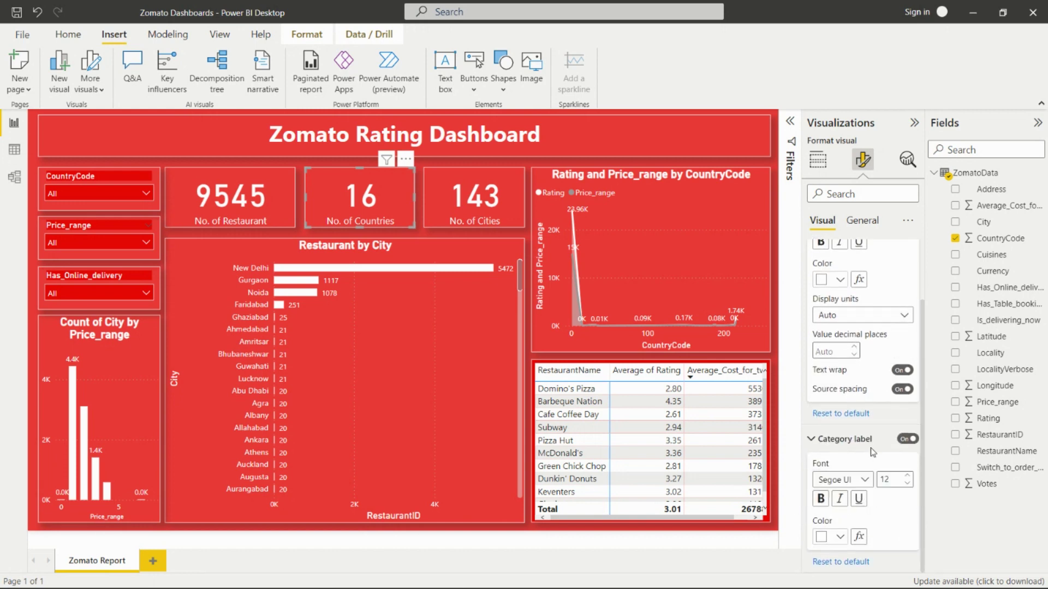
left_click(909, 440)
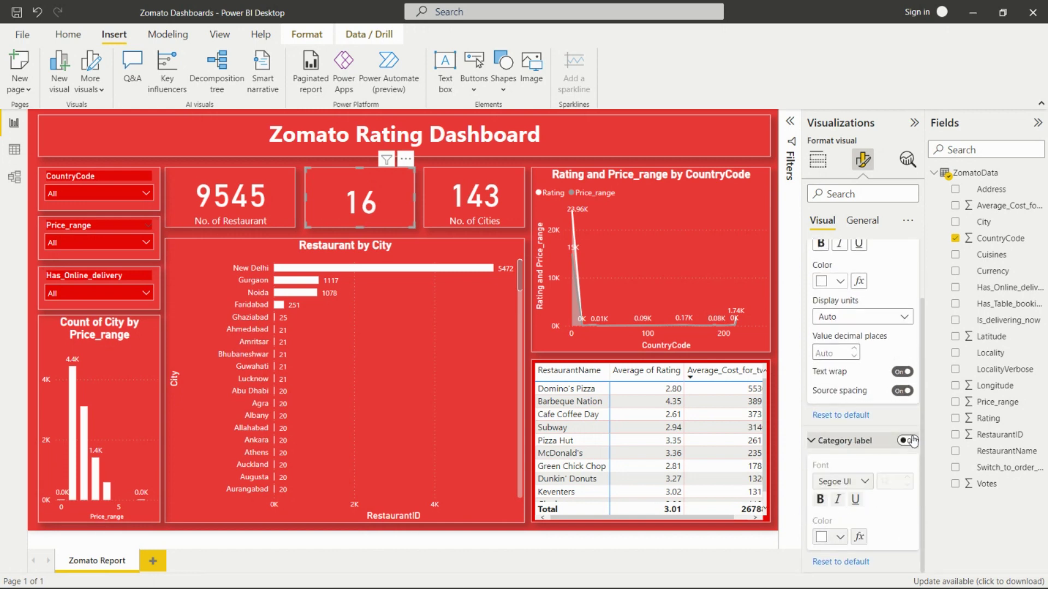
left_click(909, 440)
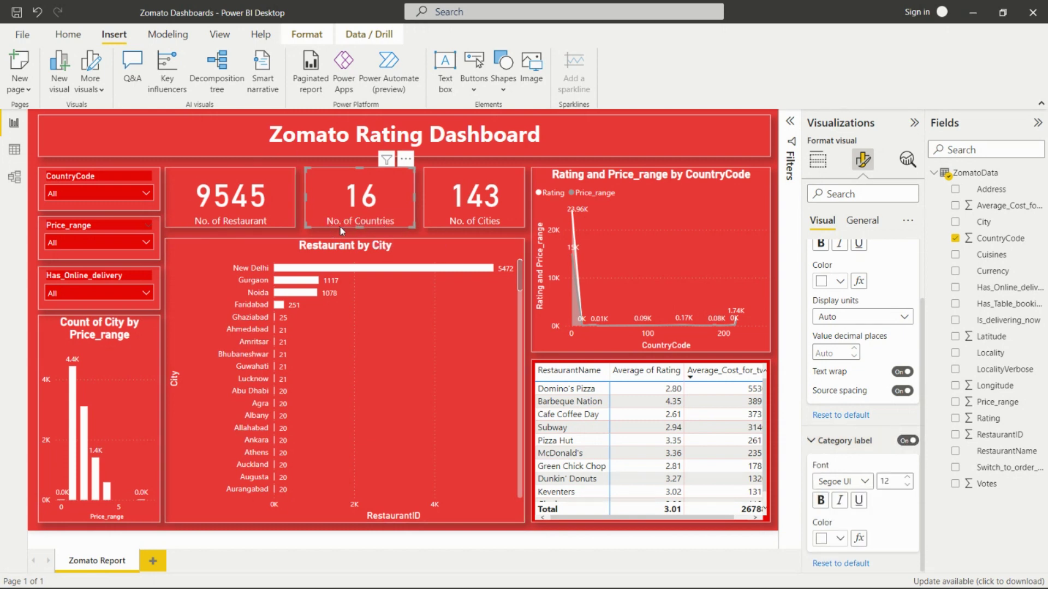
left_click(909, 441)
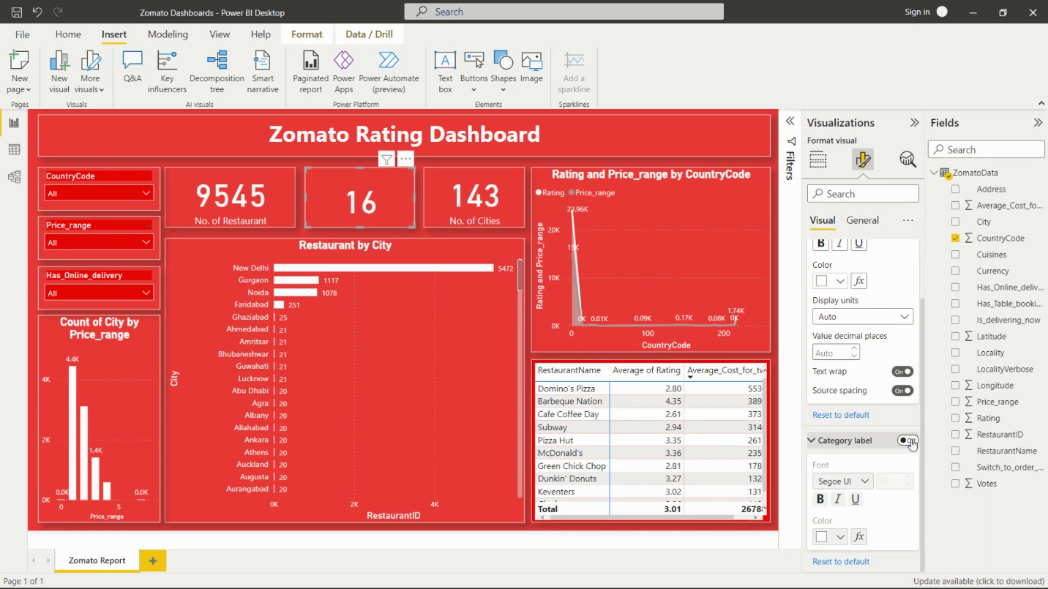
left_click(906, 442)
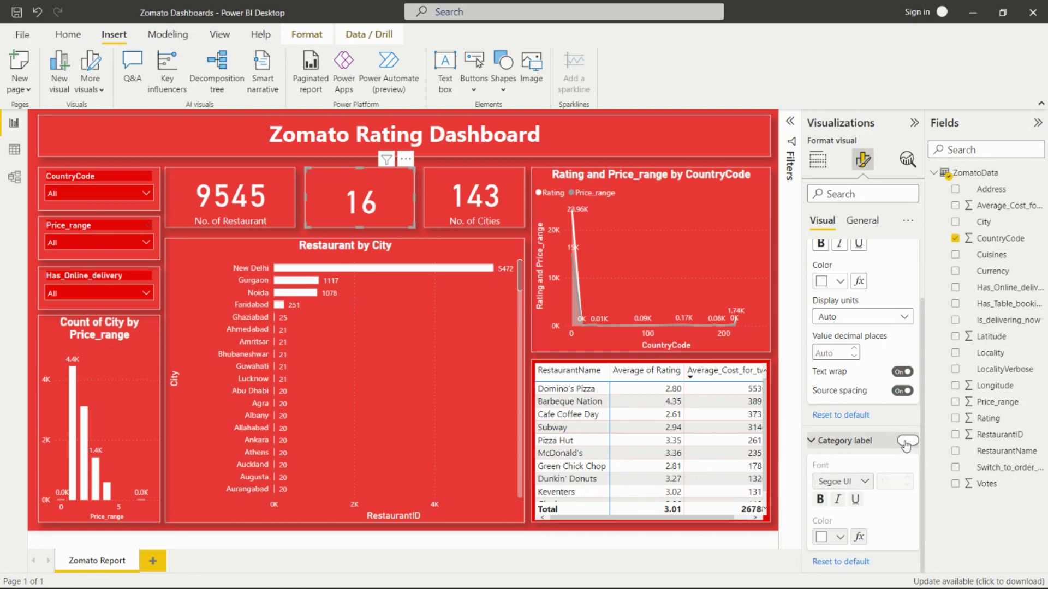
Examine the No. of Countries card's general effects settings, including background, visual border and shadow
left_click(863, 221)
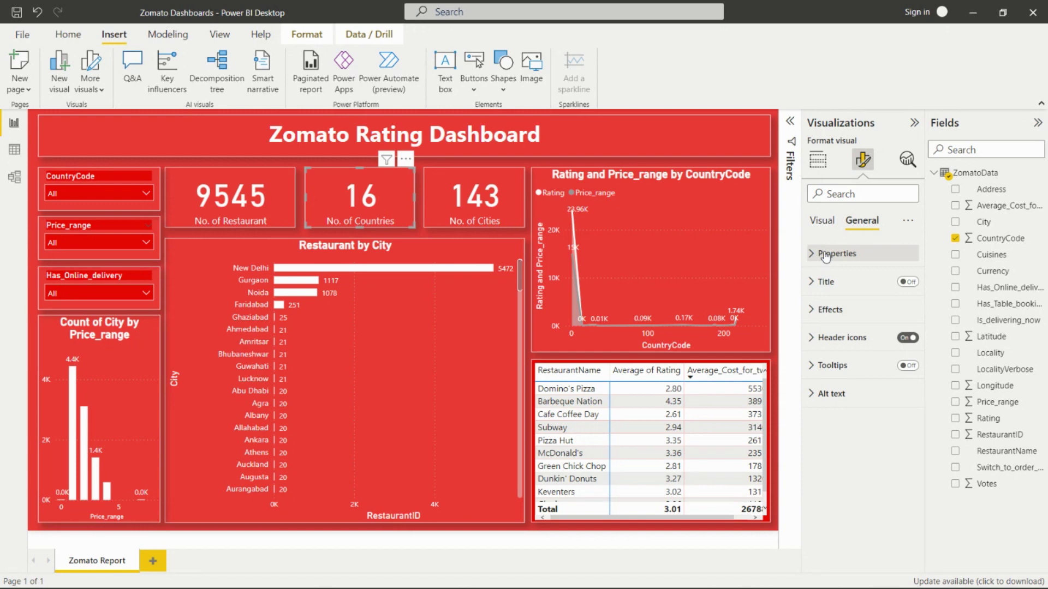
left_click(813, 315)
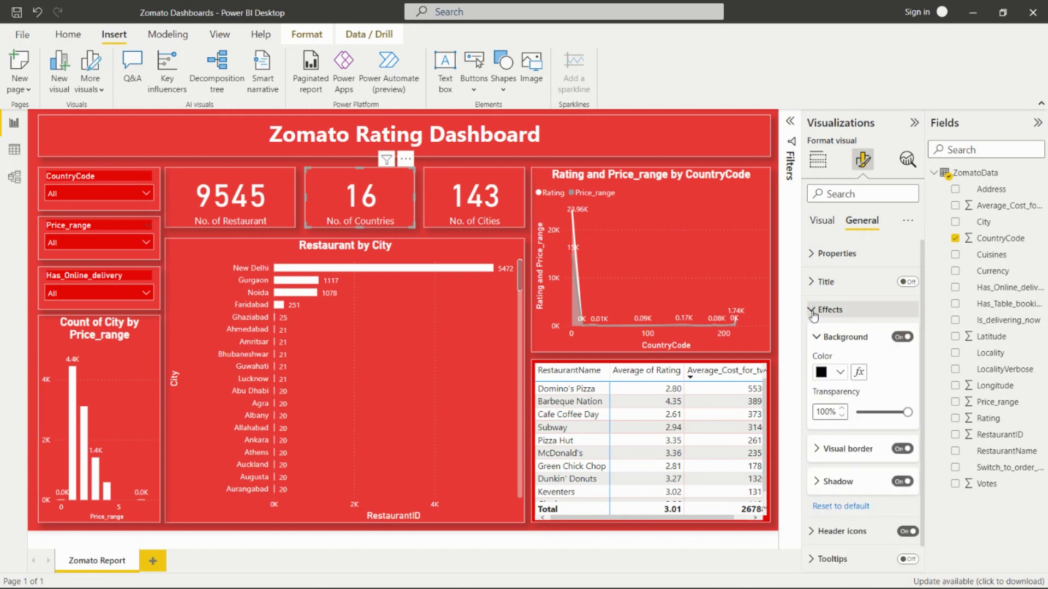
left_click(814, 315)
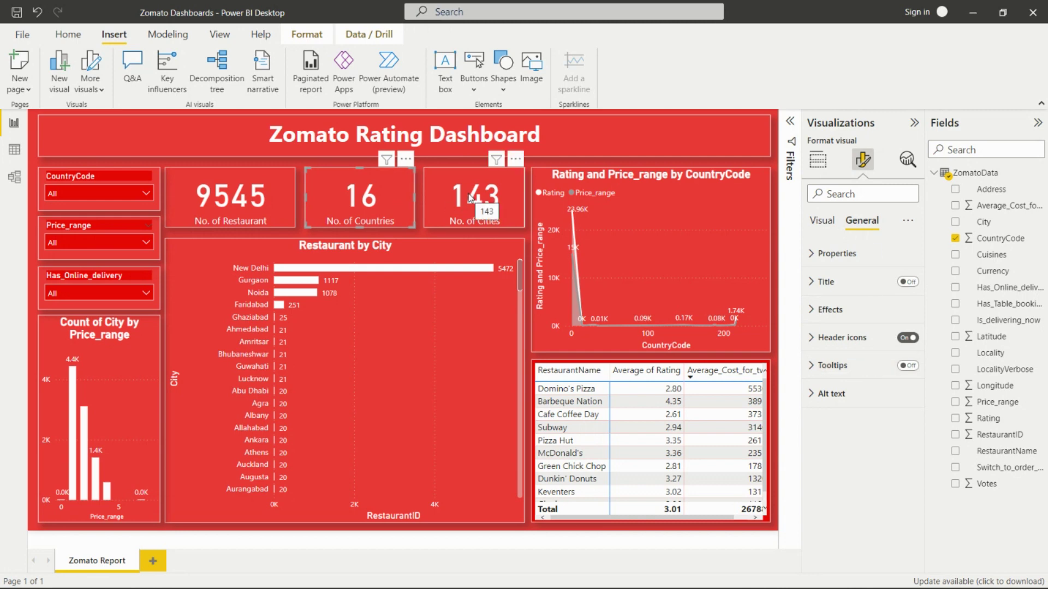
Examine the axis fields and plotted peak of the "Rating and Price_range by CountryCode" area chart
left_click(758, 192)
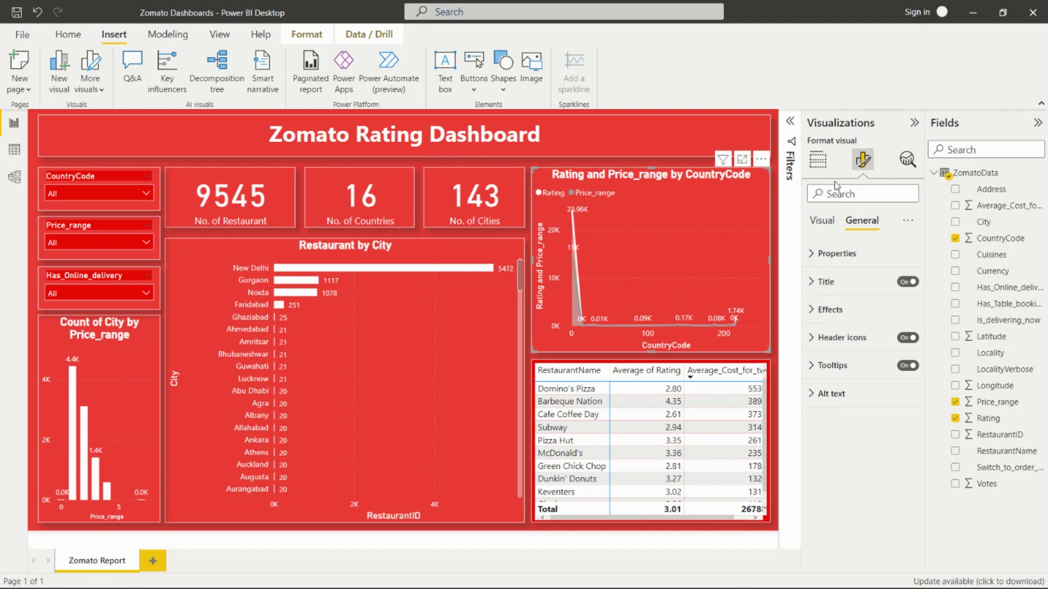
left_click(820, 162)
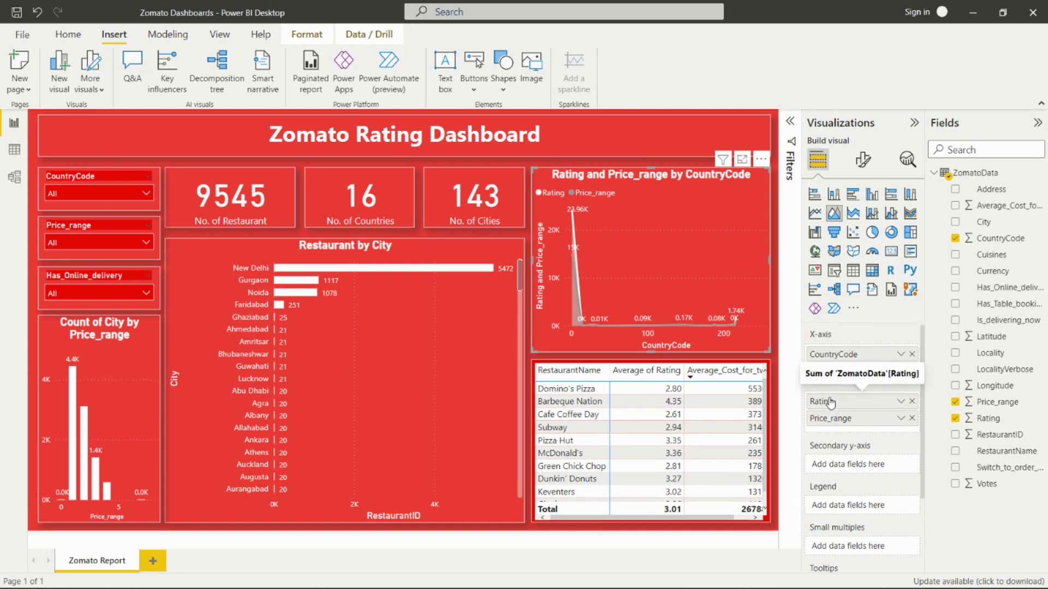
mouse_move(580, 307)
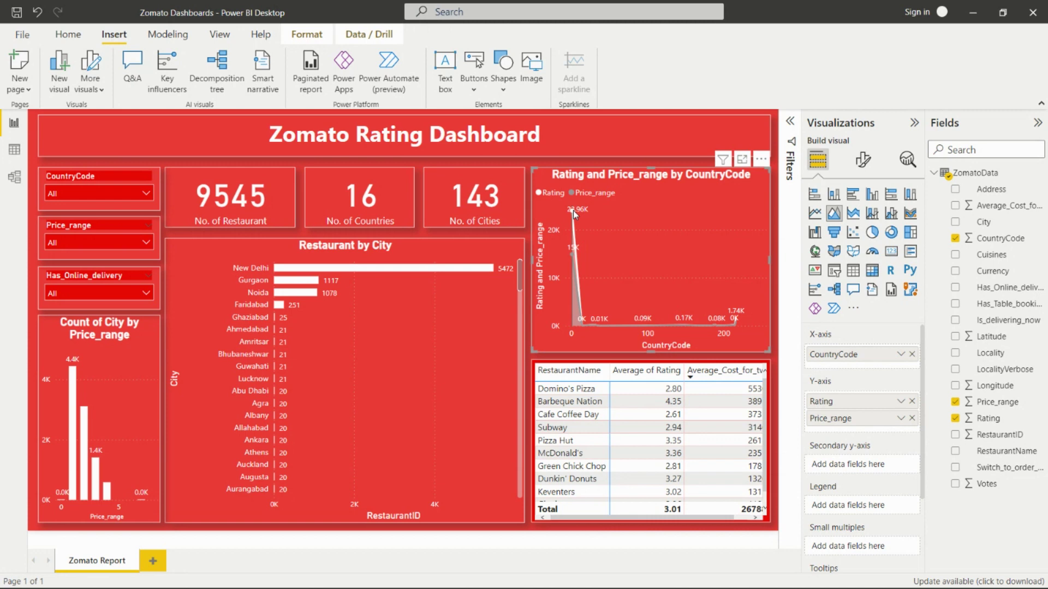
mouse_move(573, 213)
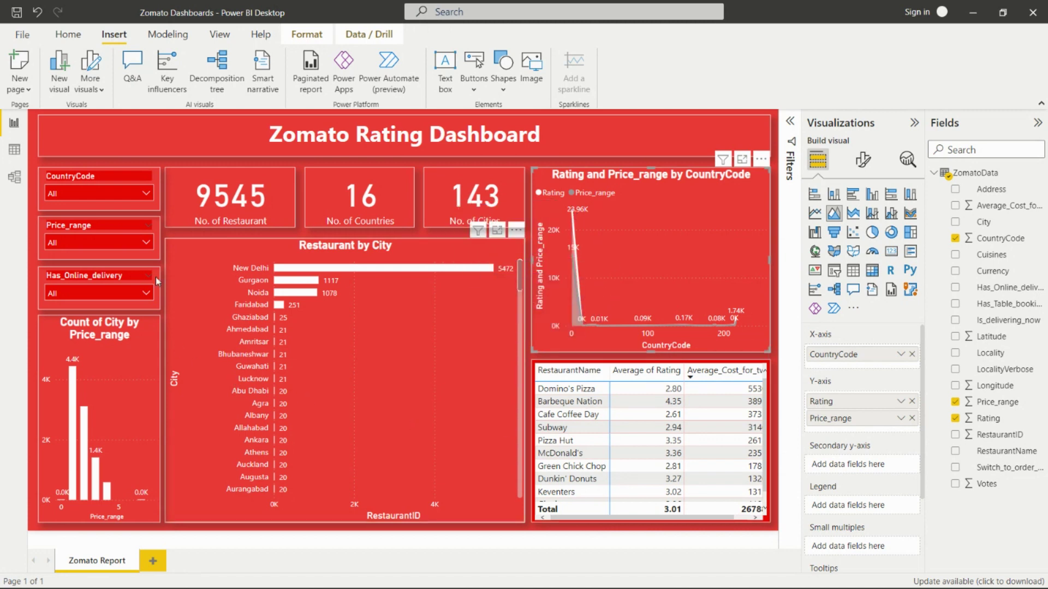
Examine the fields of the "Restaurant by City" and "Count of City by Price_range" charts, including the New Delhi bar's details
left_click(175, 250)
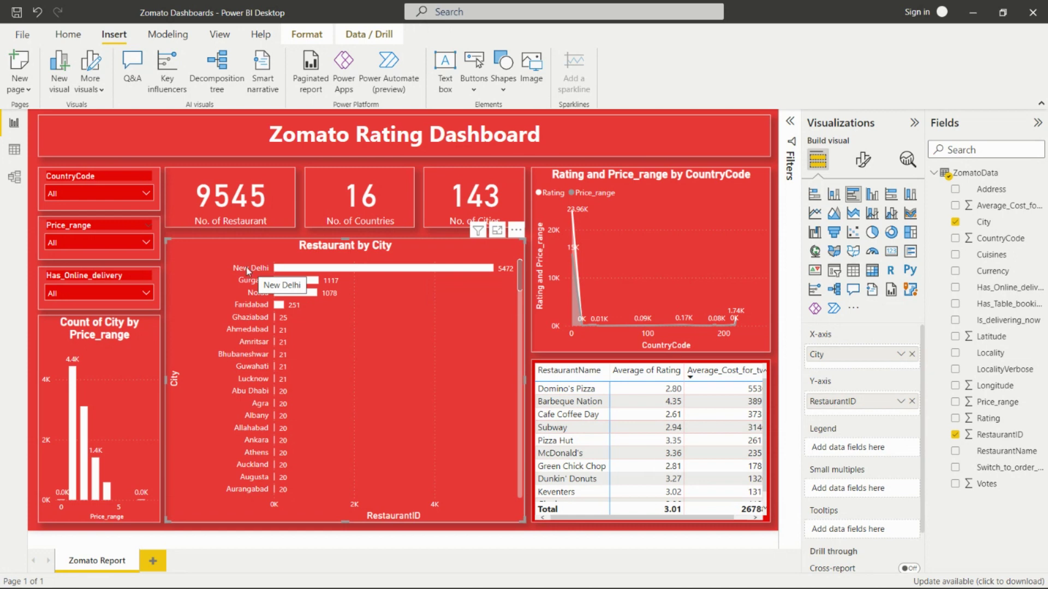
mouse_move(428, 272)
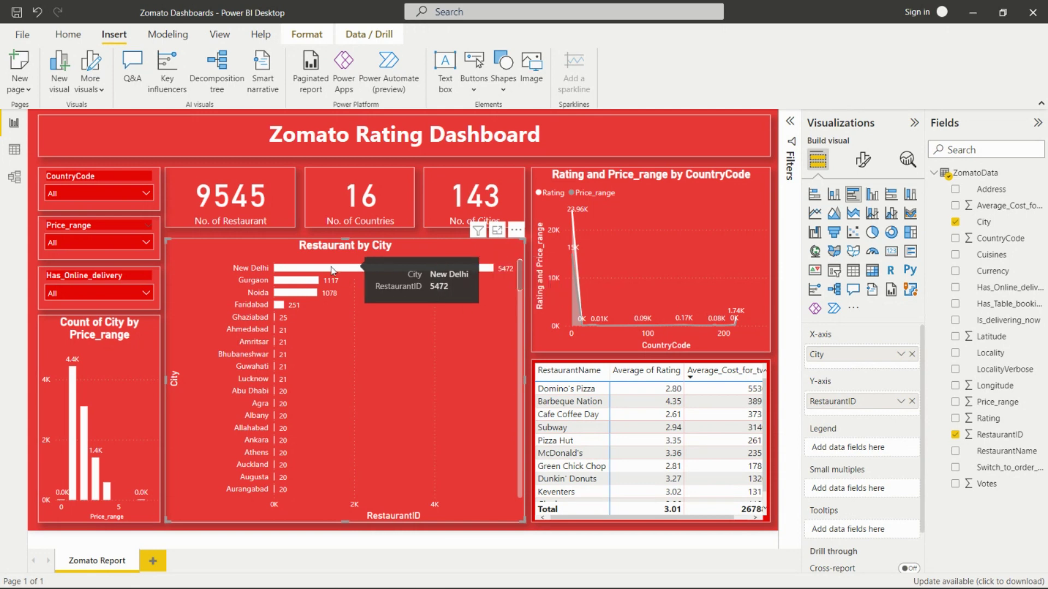
mouse_move(293, 272)
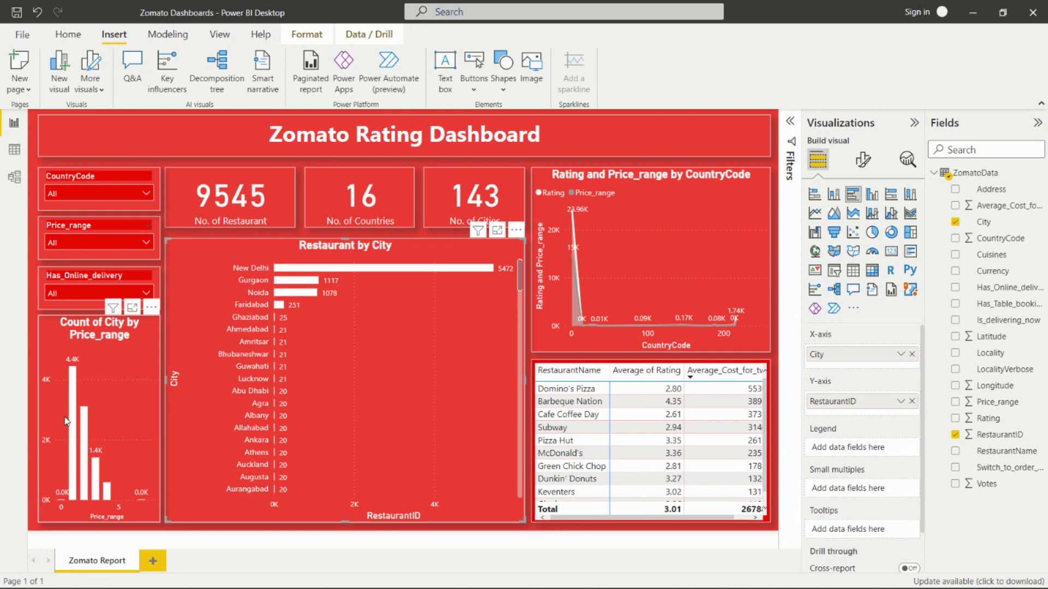
left_click(116, 372)
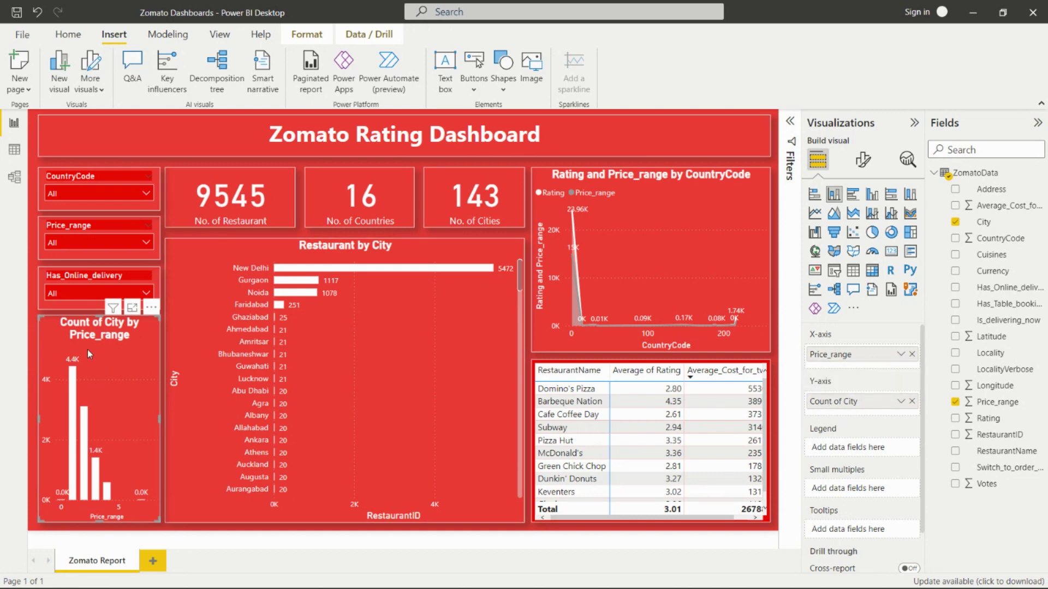
Inspect the data point details of the price range bars in the "Count of City by Price_range" chart
mouse_move(72, 398)
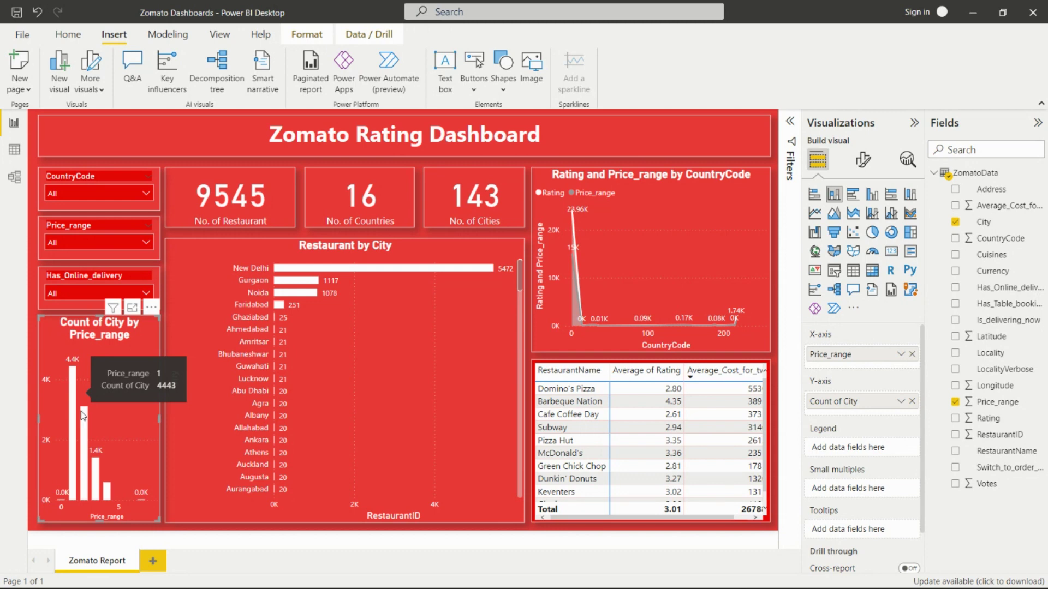
mouse_move(101, 487)
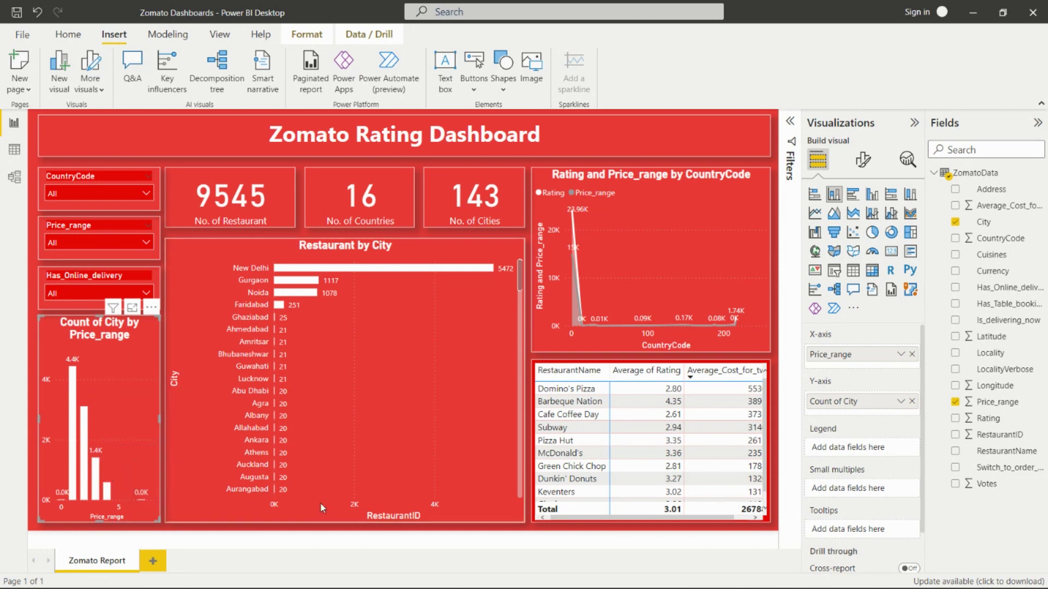
Examine the restaurant matrix's row and value fields and its full Average_Cost_for_two column, then clear the visual selection
left_click(635, 367)
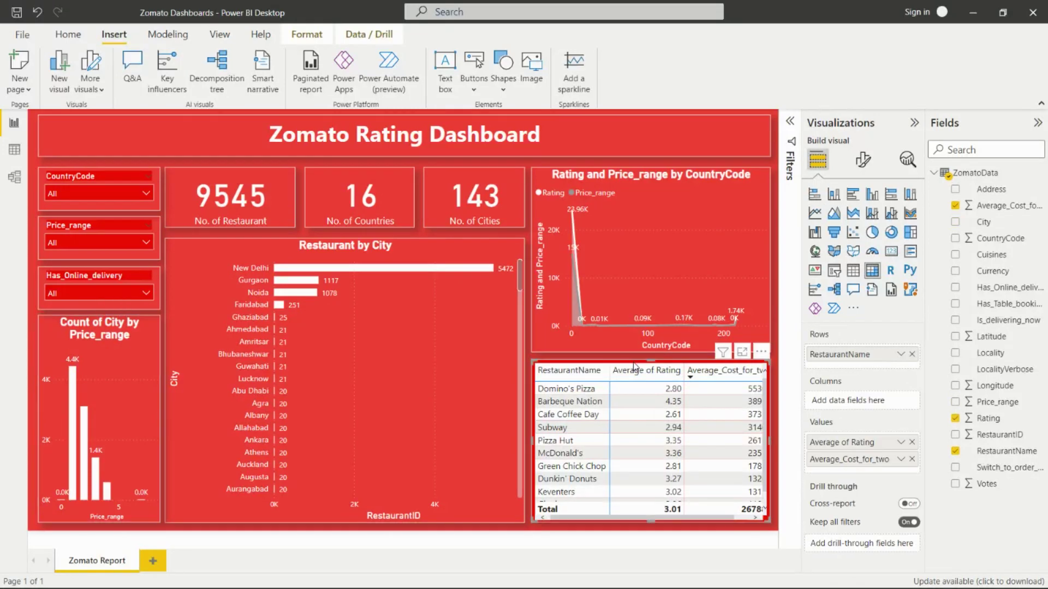
mouse_move(631, 399)
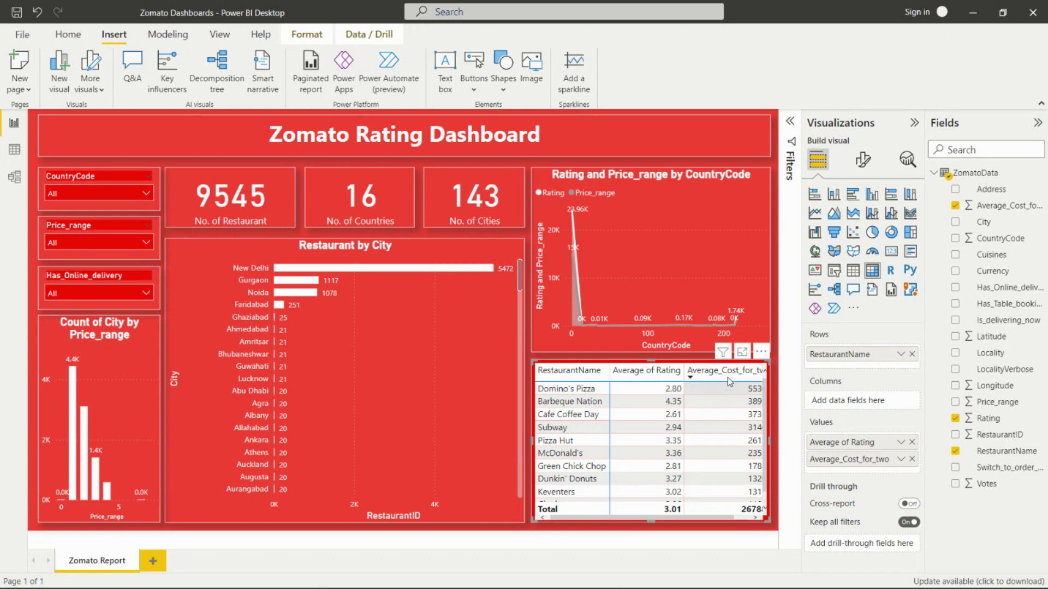
left_click(754, 519)
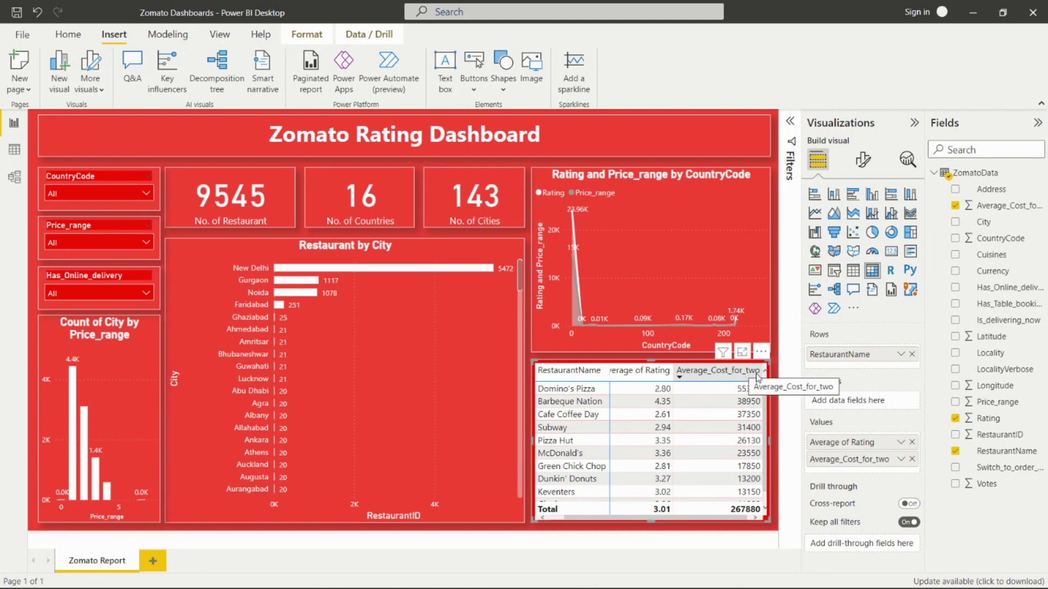
left_click(770, 163)
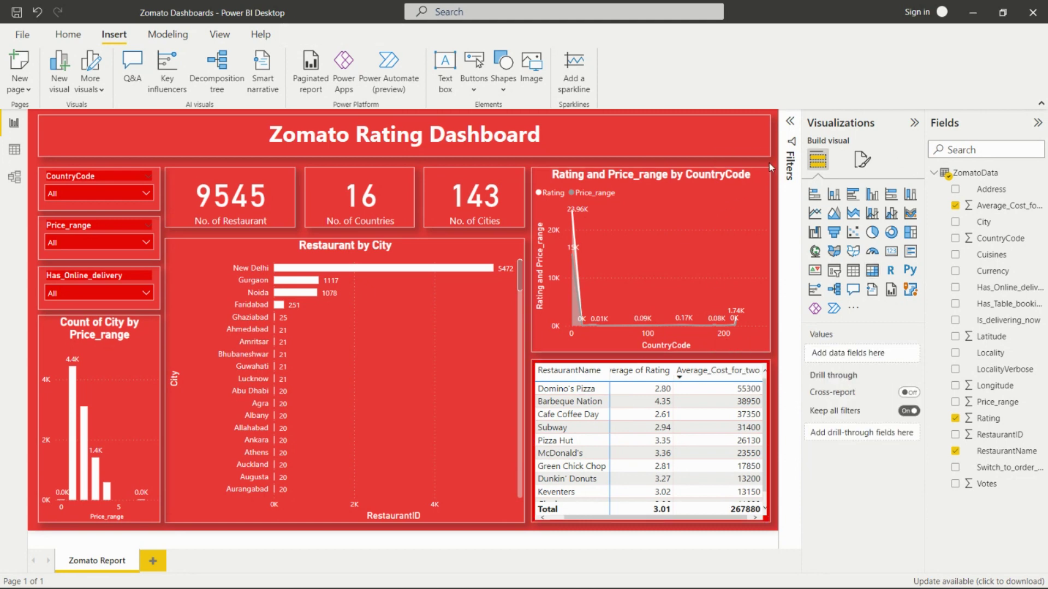